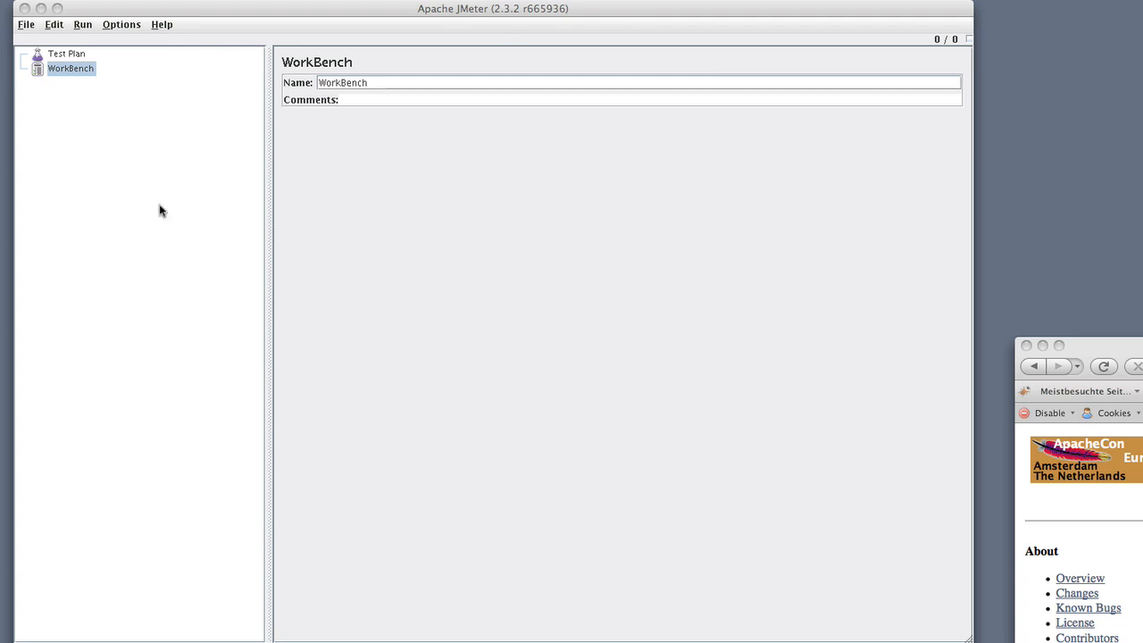
Add an HTTP Proxy Server element to the WorkBench and start the proxy.
click(149, 168)
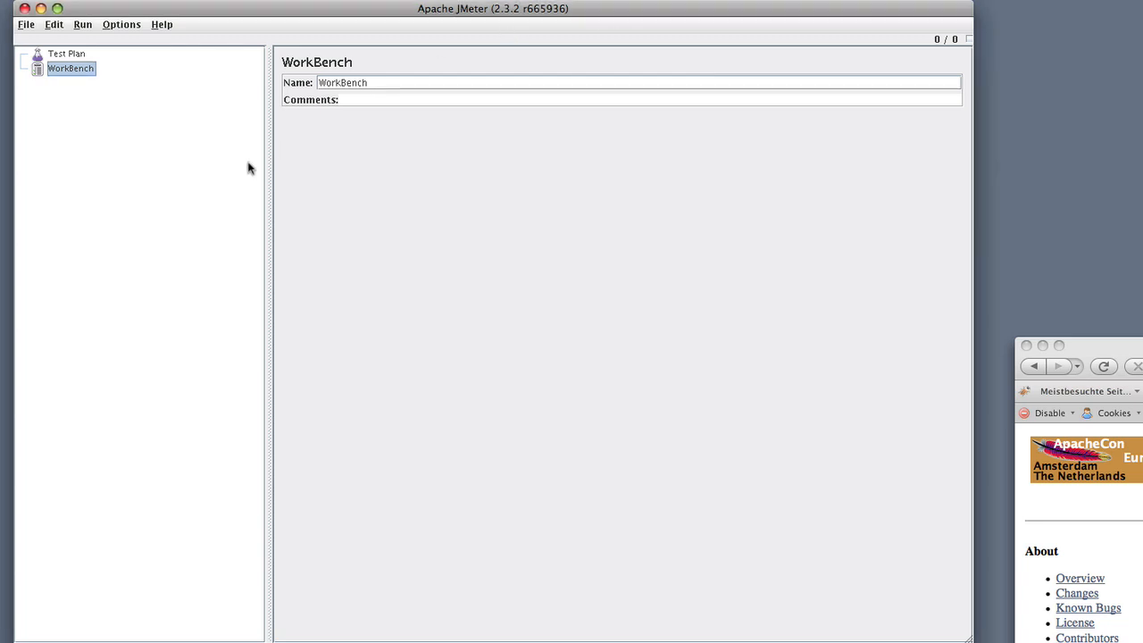
right_click(69, 73)
mouse_move(84, 79)
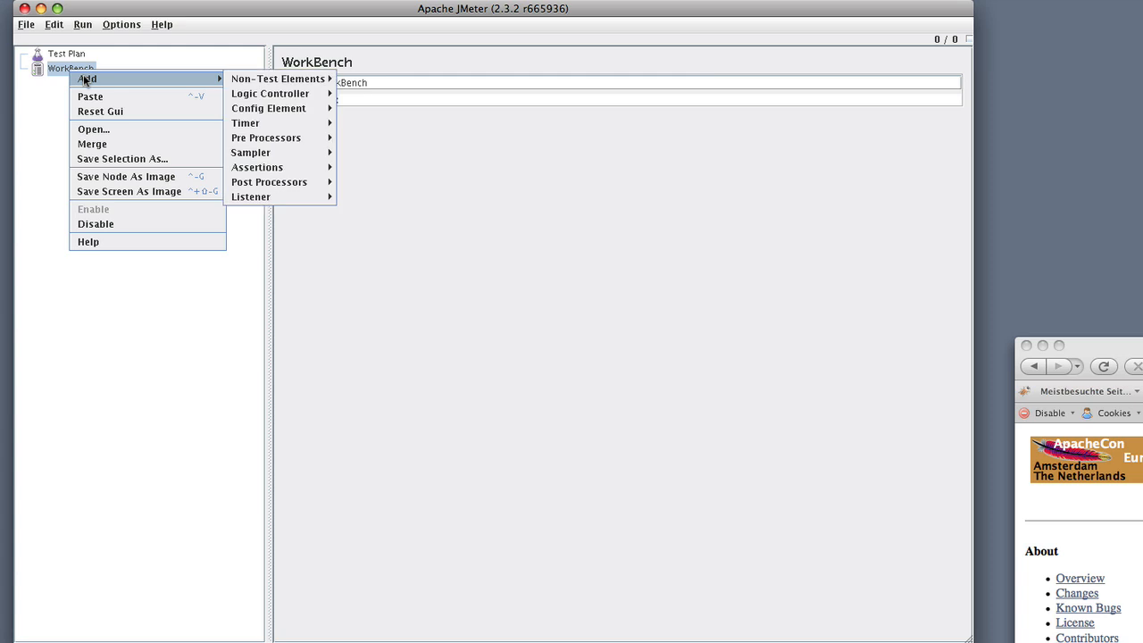
mouse_move(274, 79)
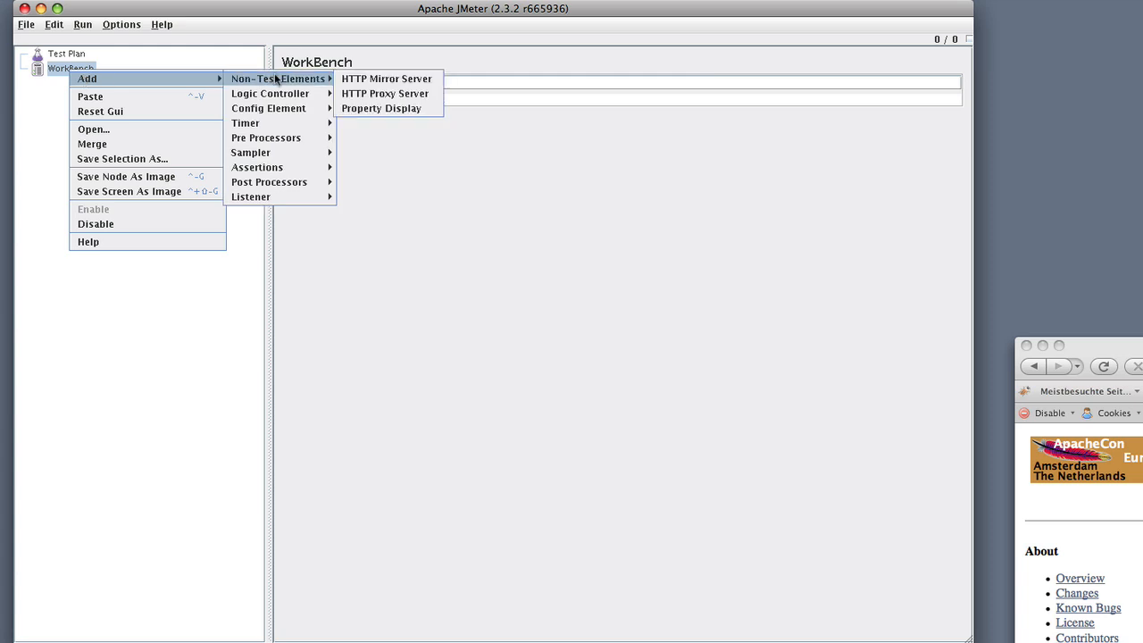
click(421, 91)
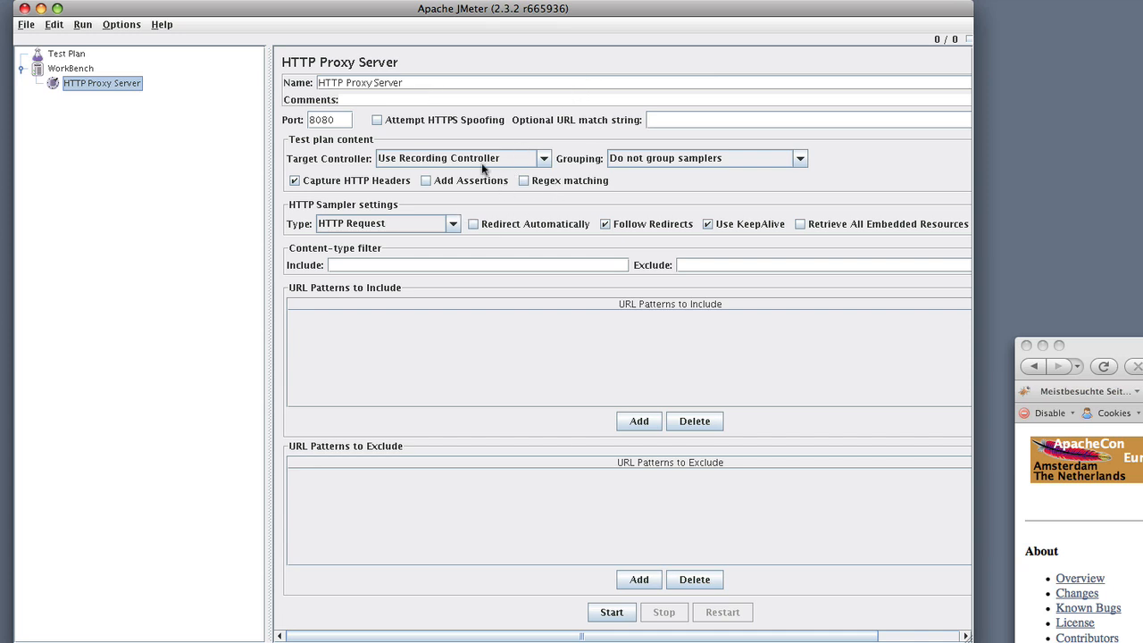
click(340, 121)
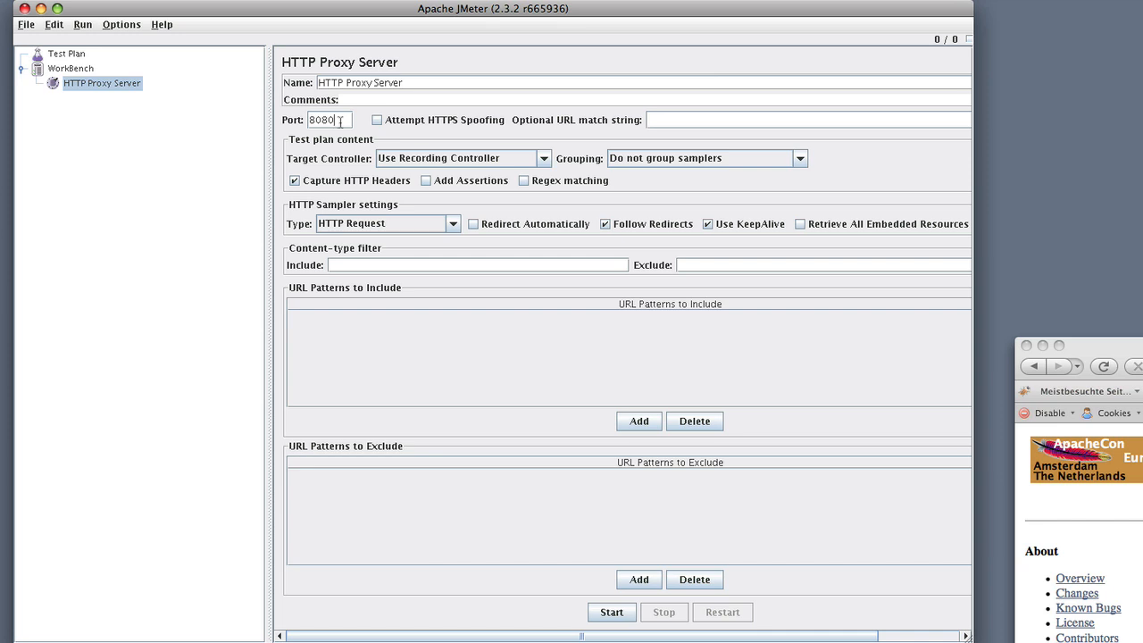
click(614, 614)
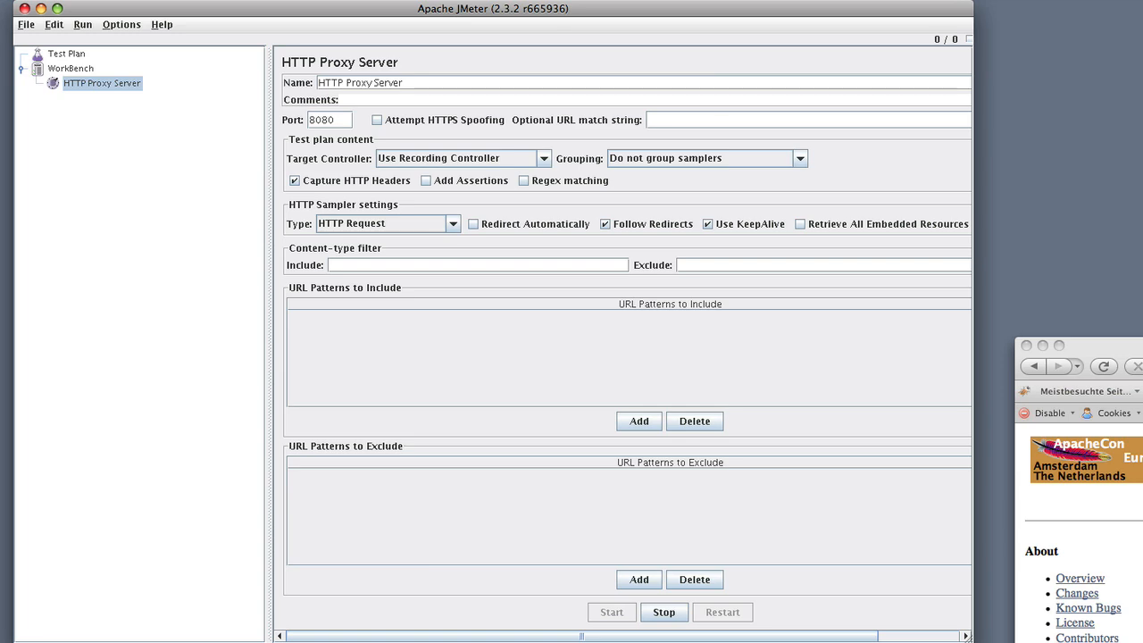
Switch to Firefox and set its connection to "Manuelle Proxy-Konfiguration" with HTTP proxy localhost on port 8080.
drag(1141, 345, 587, 190)
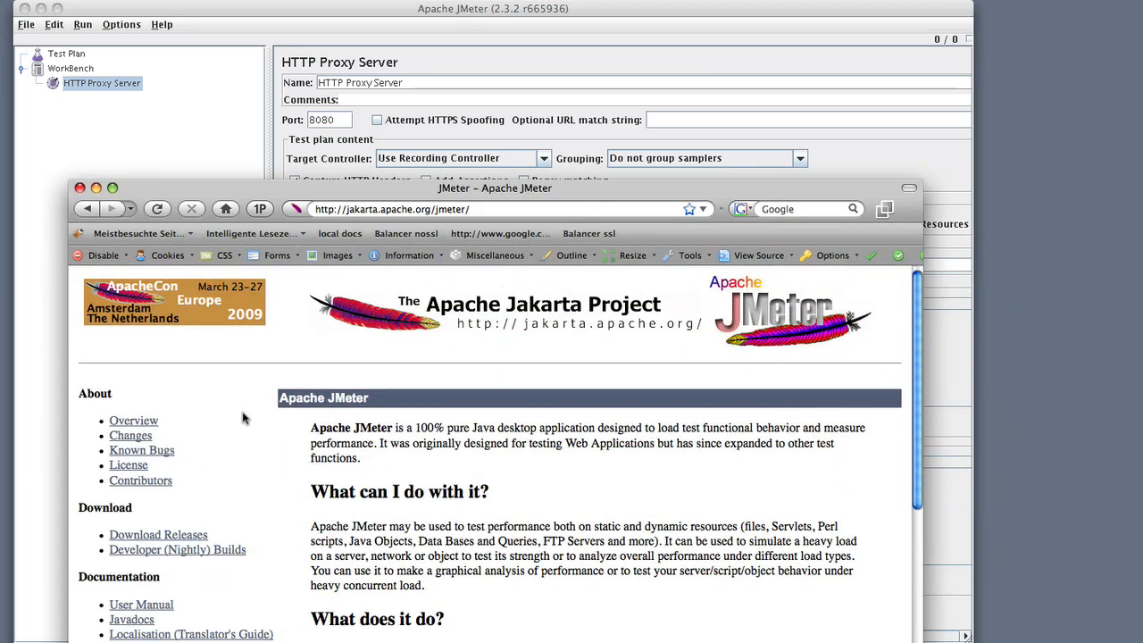
key(super+comma)
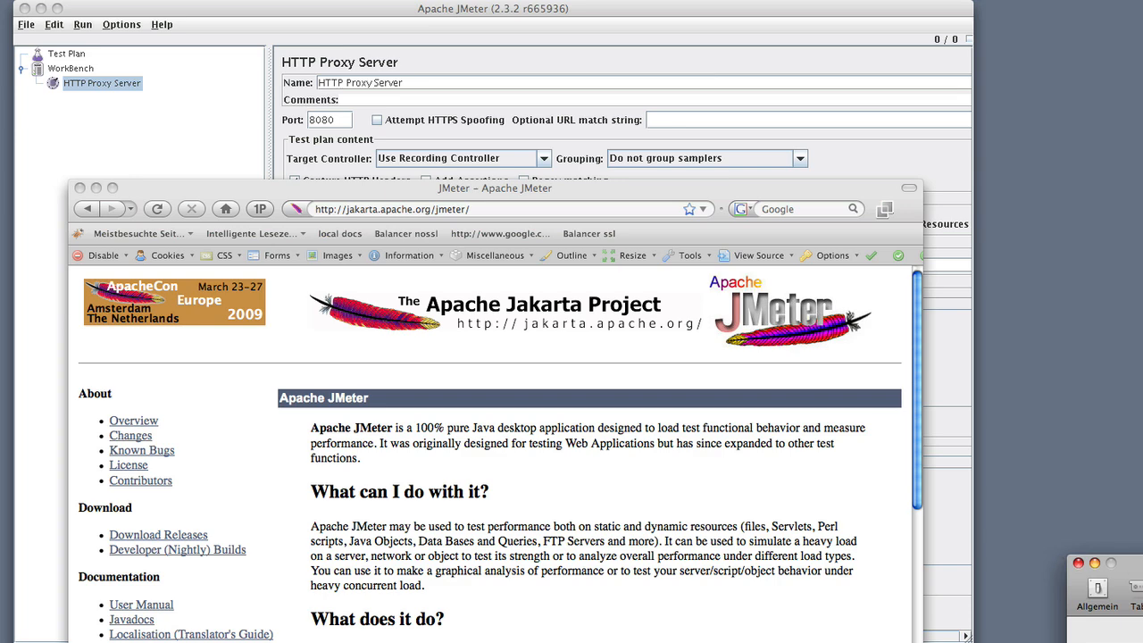
drag(1142, 562, 550, 224)
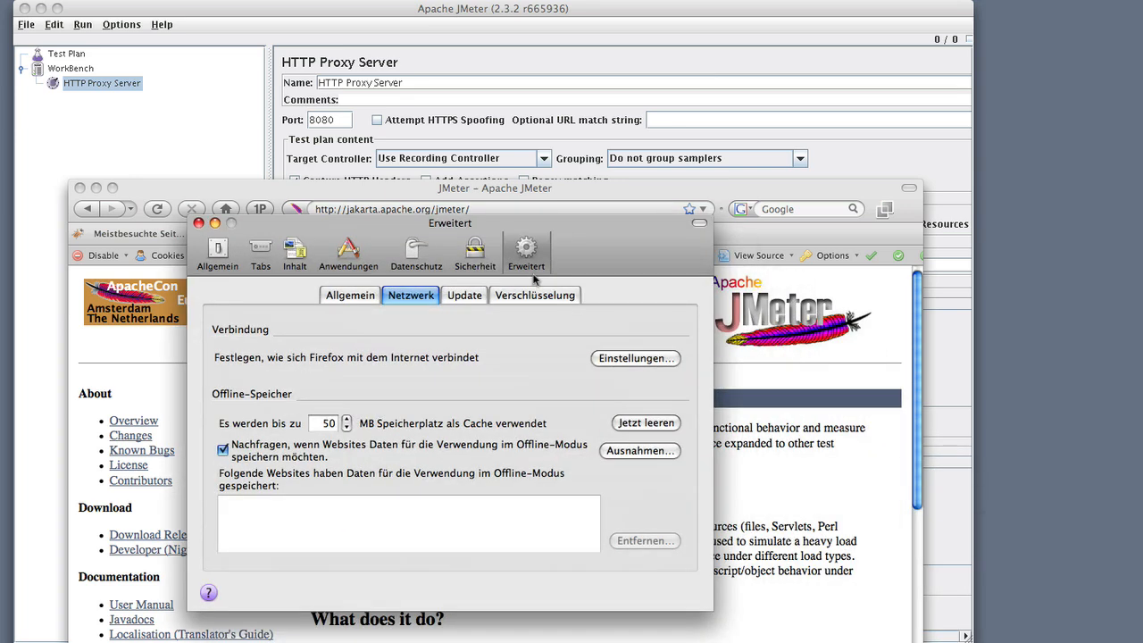
click(650, 358)
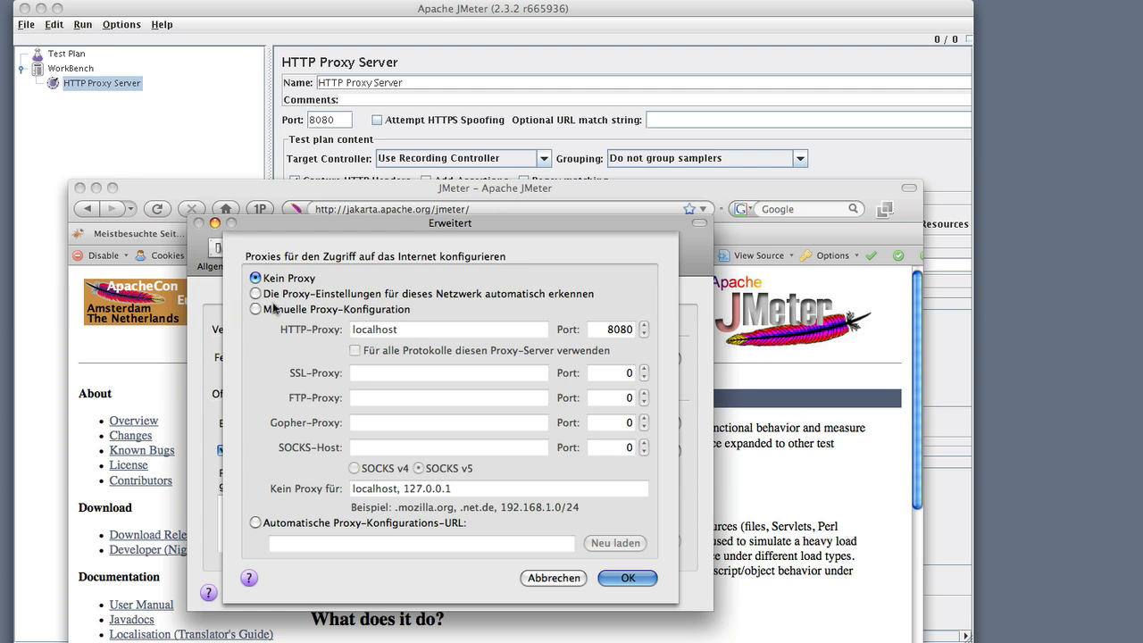
click(257, 309)
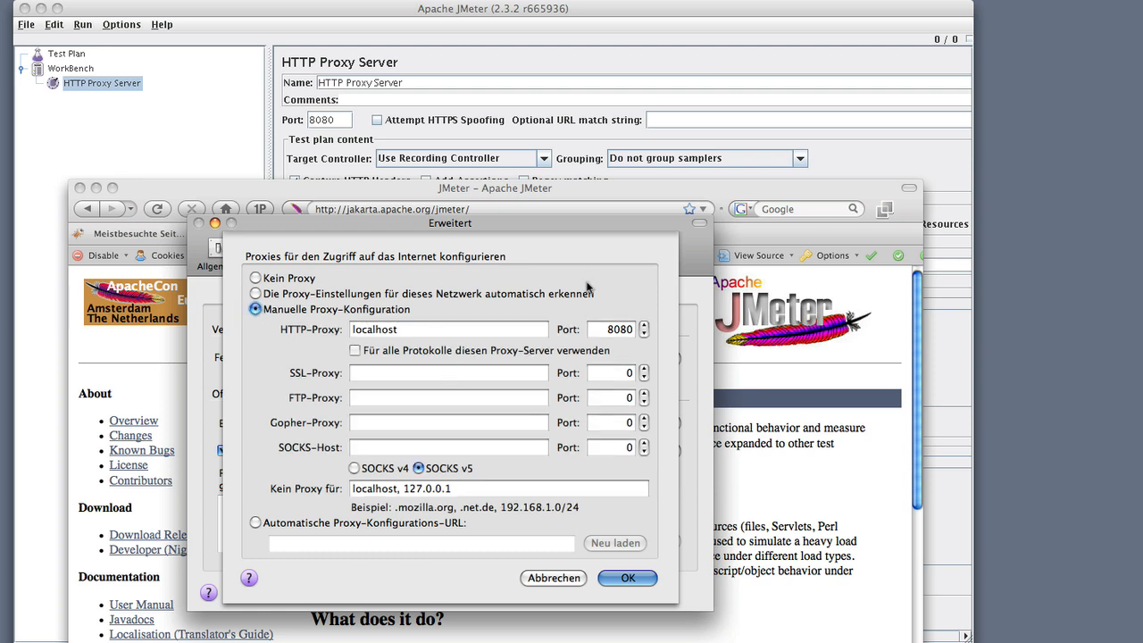
click(629, 578)
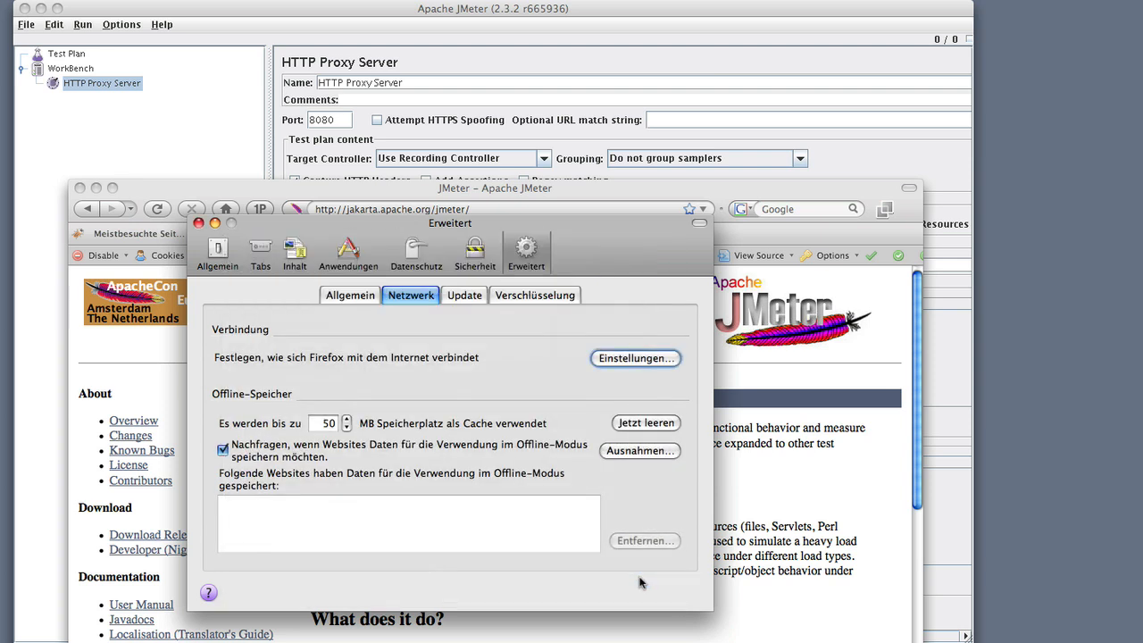
click(199, 223)
click(494, 209)
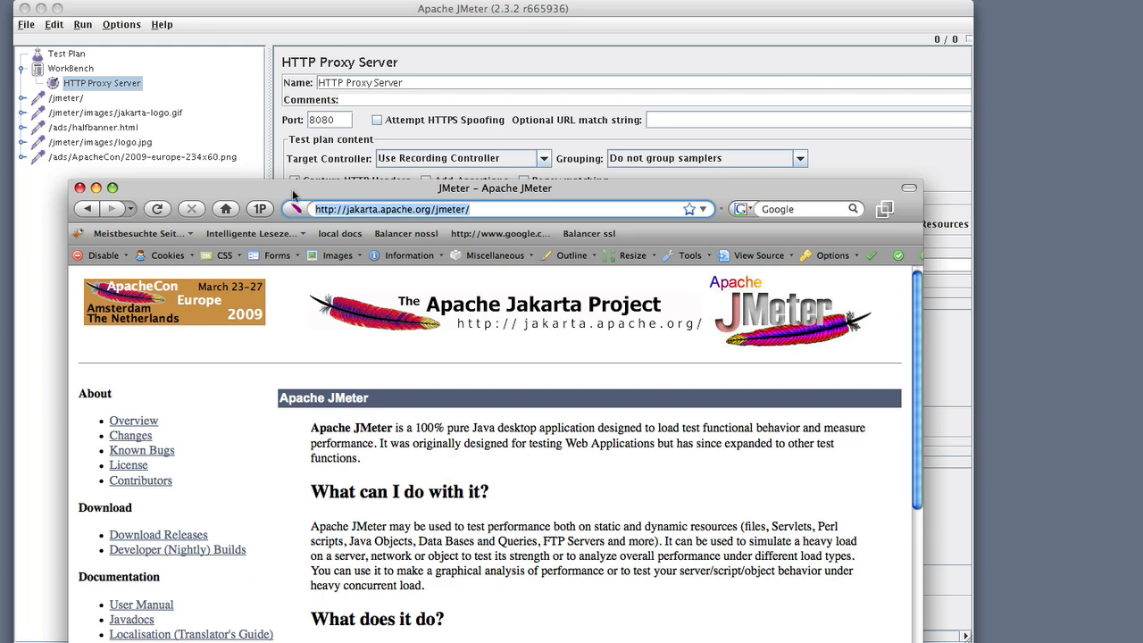
drag(263, 197, 1142, 397)
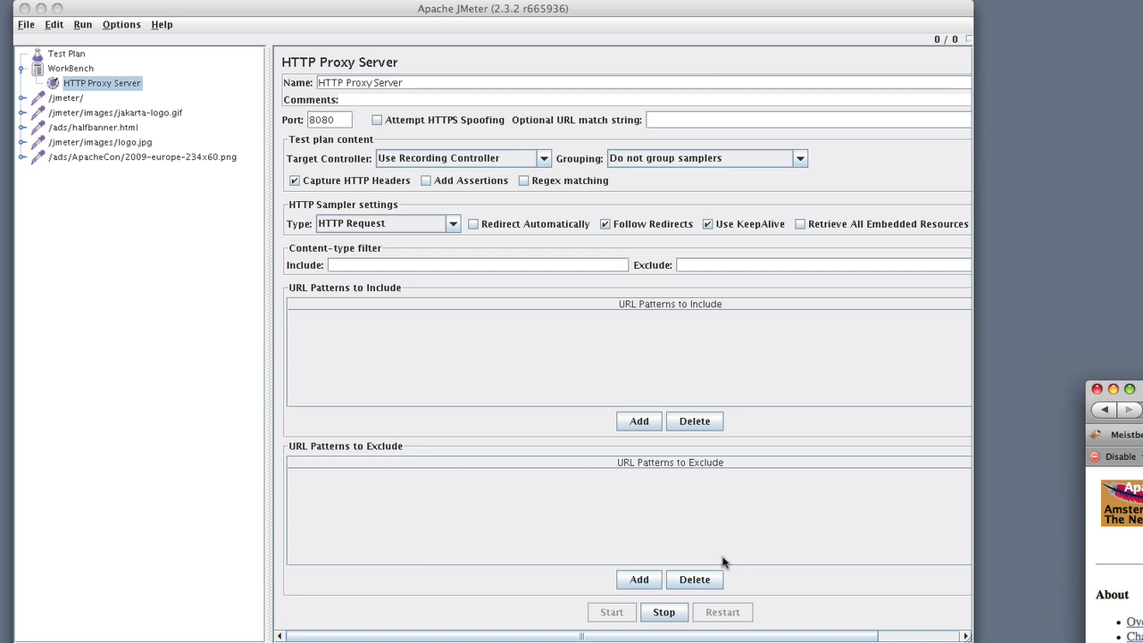
click(671, 612)
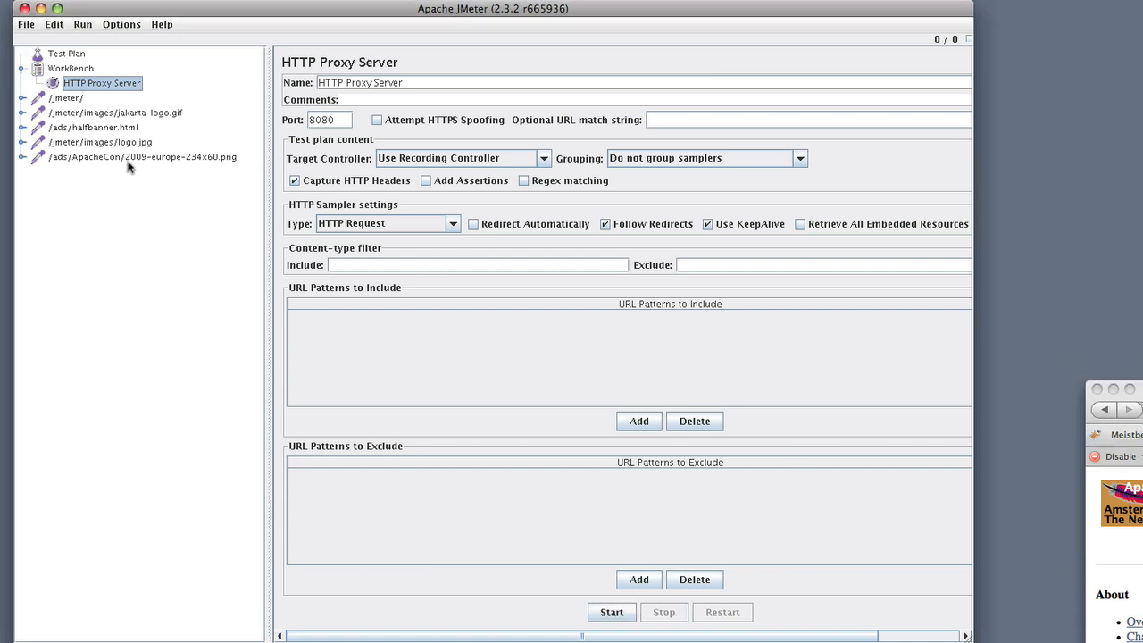
Examine the recorded /jmeter/ and /jmeter/images/jakarta-logo.gif requests together with their Browser-derived headers.
click(67, 100)
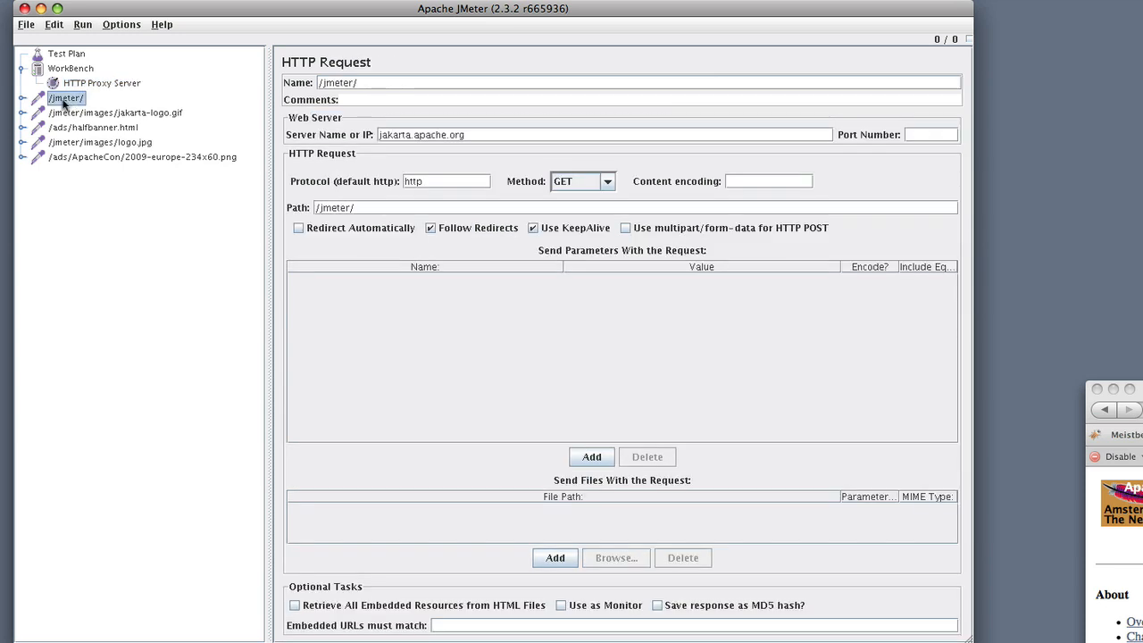
click(22, 99)
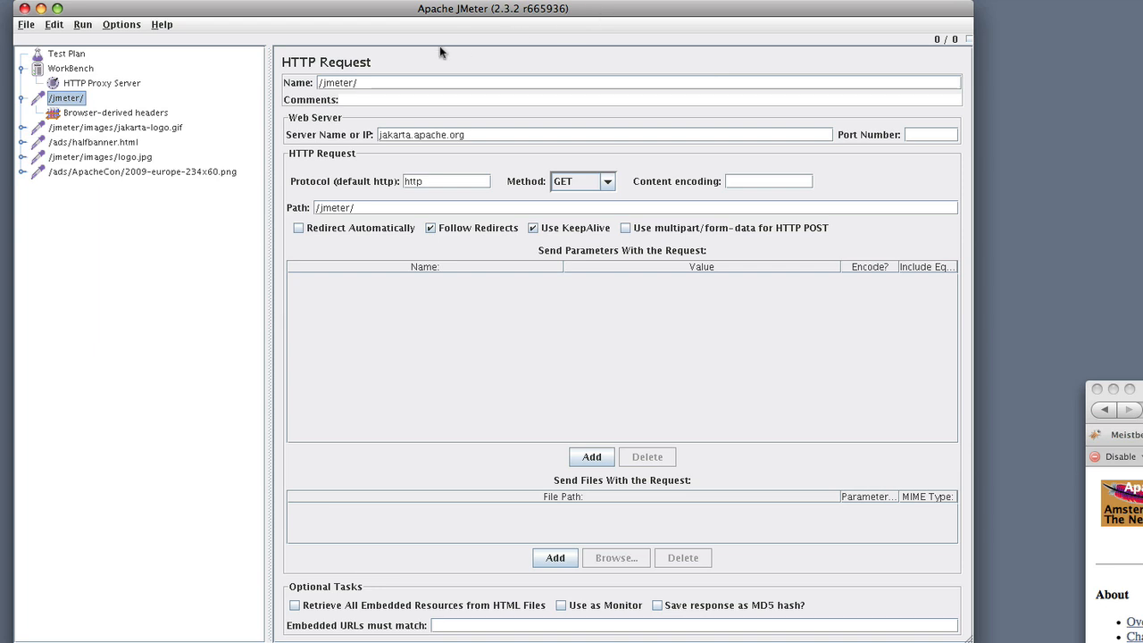
click(104, 114)
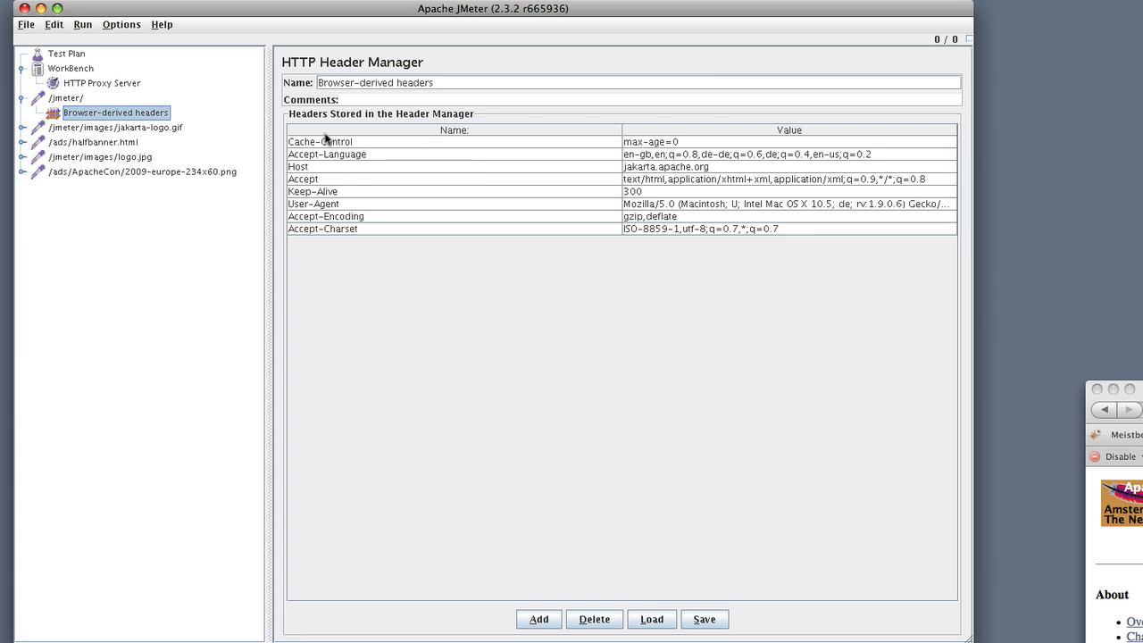
click(22, 128)
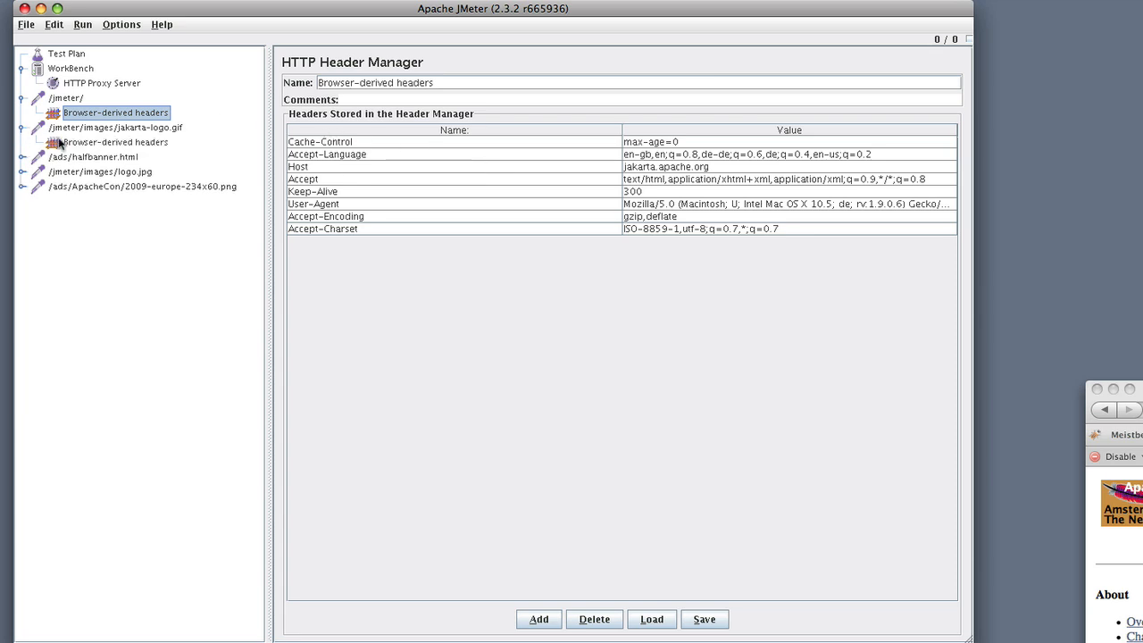
click(142, 127)
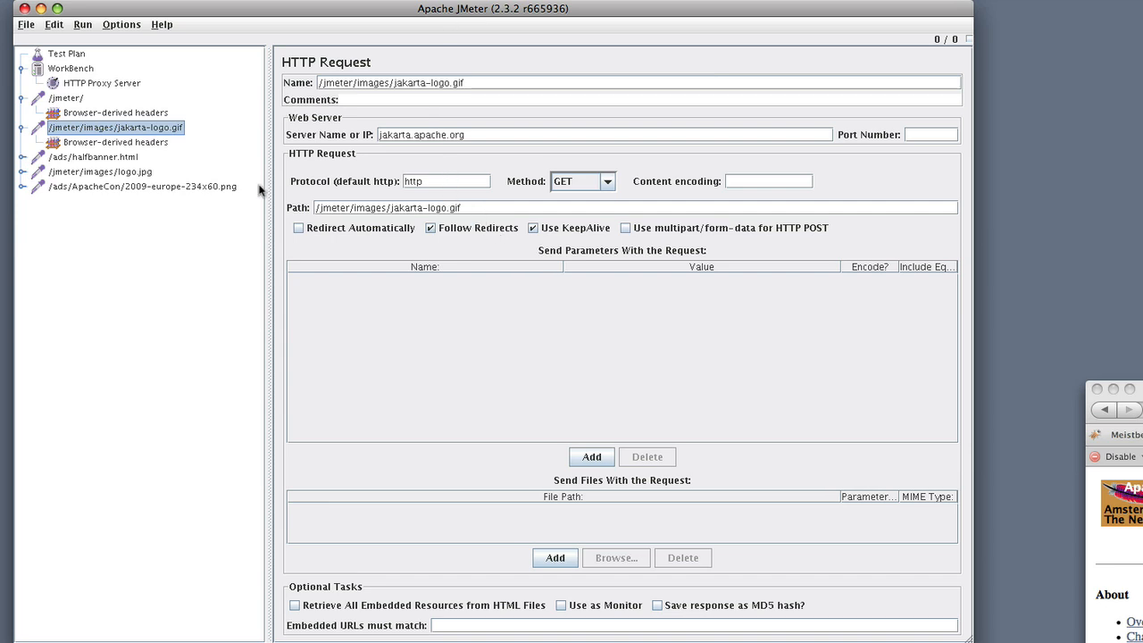
click(163, 146)
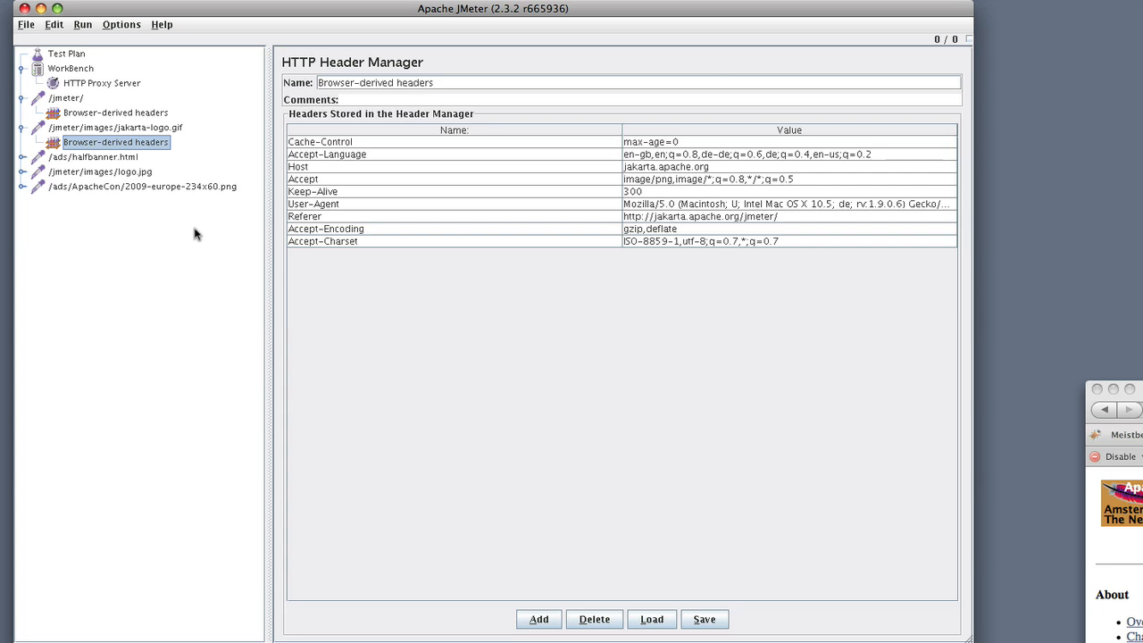
Add a Thread Group to the Test Plan.
click(72, 57)
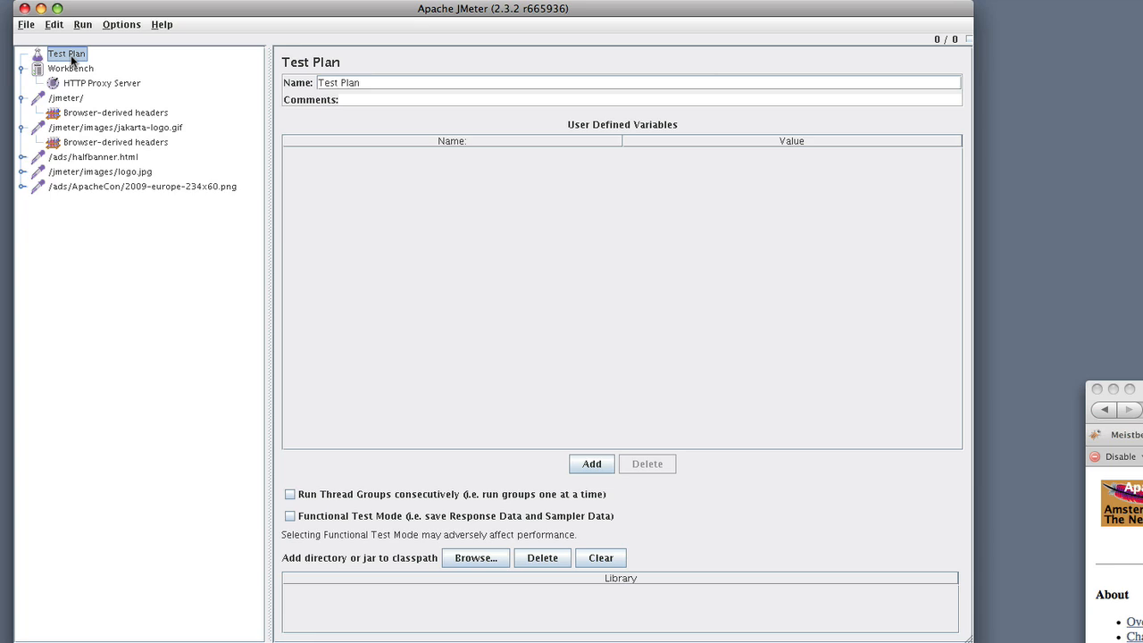
right_click(71, 57)
mouse_move(89, 68)
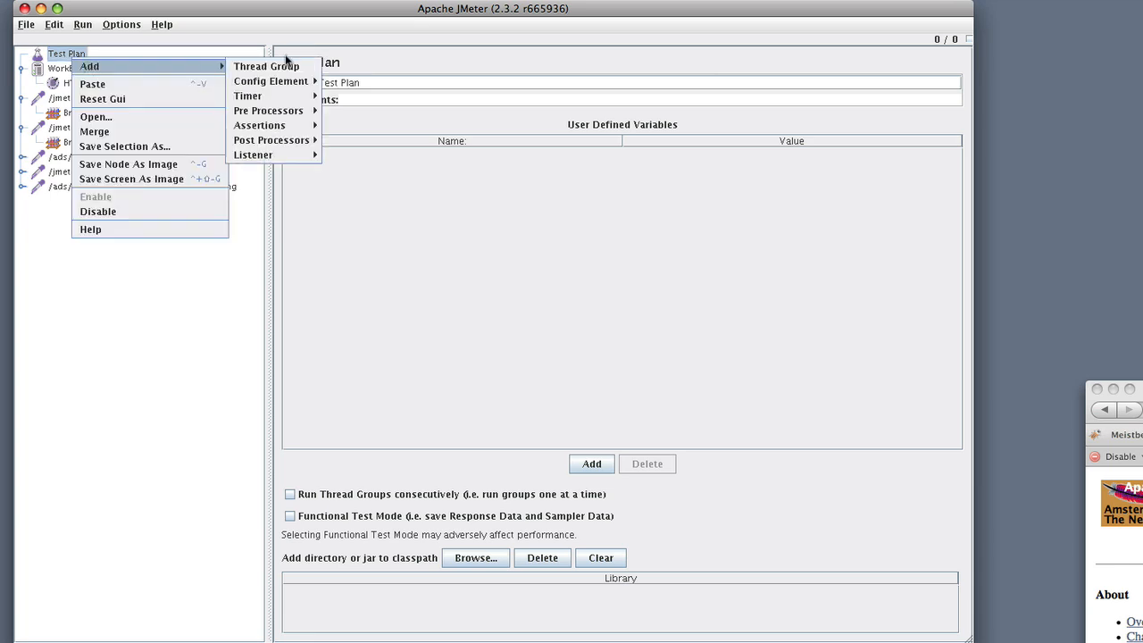
click(288, 70)
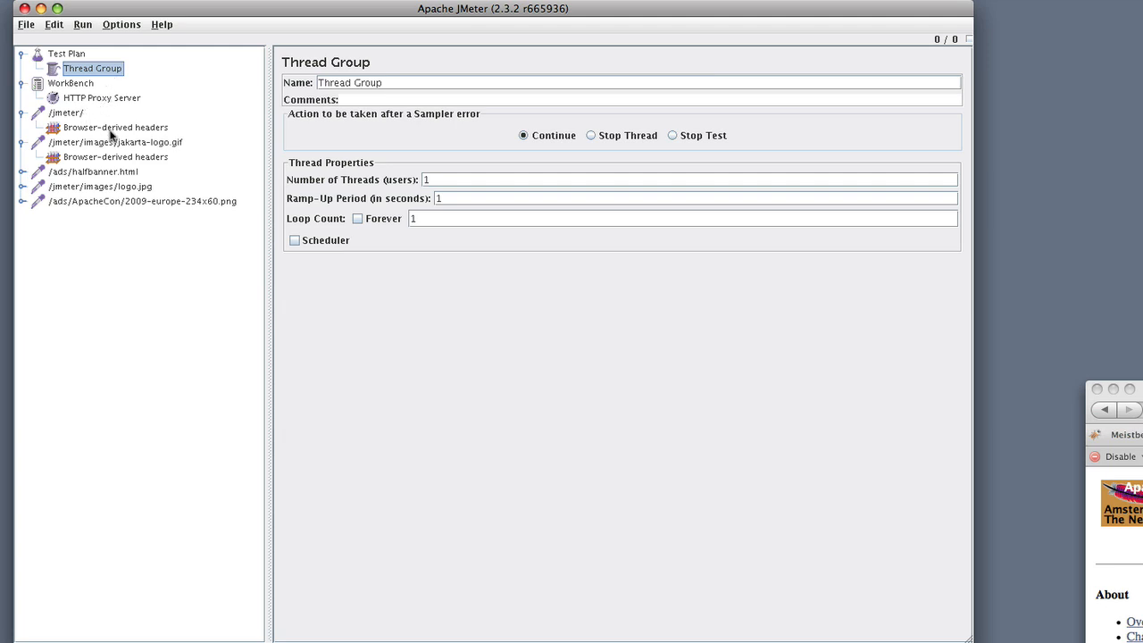
Copy the recorded /jmeter/ request into the Thread Group and expand the group.
right_click(39, 116)
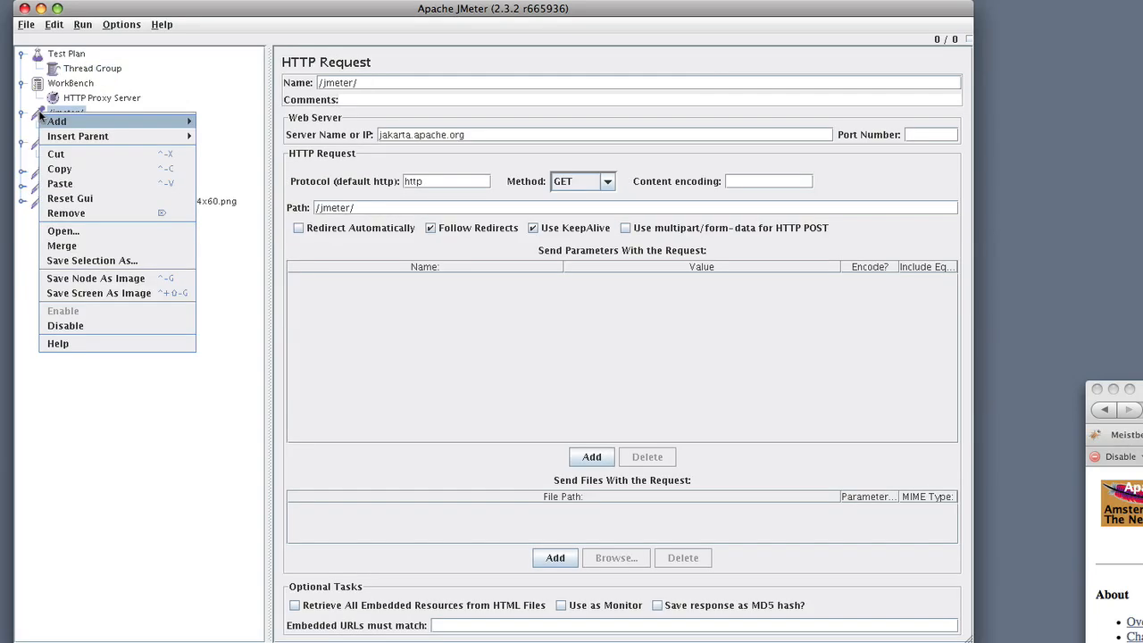
click(59, 169)
right_click(78, 71)
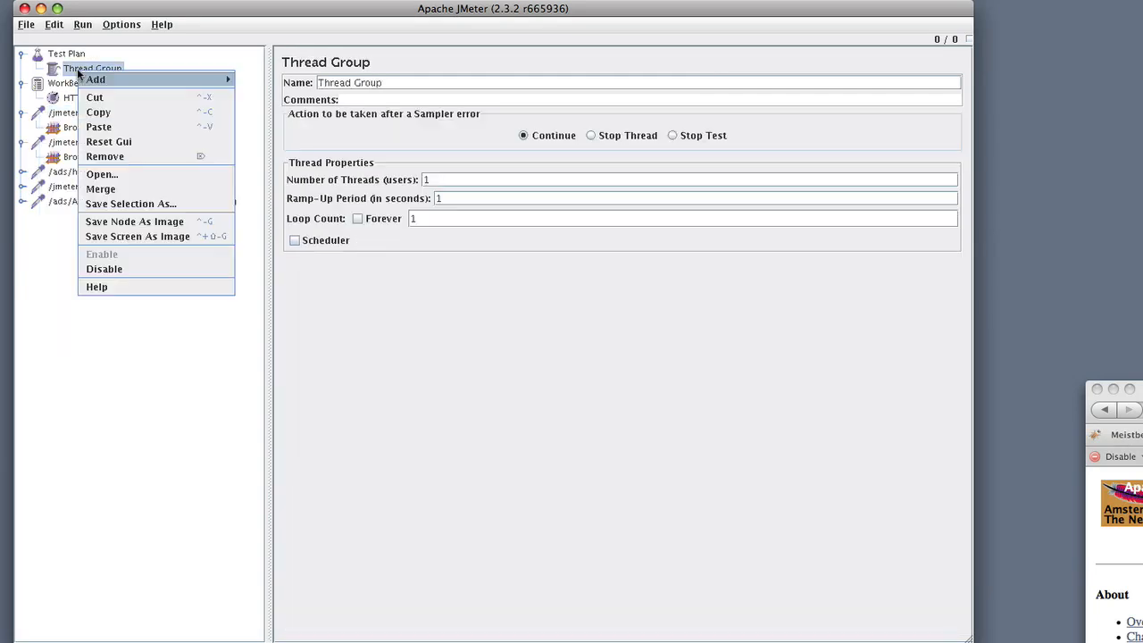
click(117, 126)
click(35, 70)
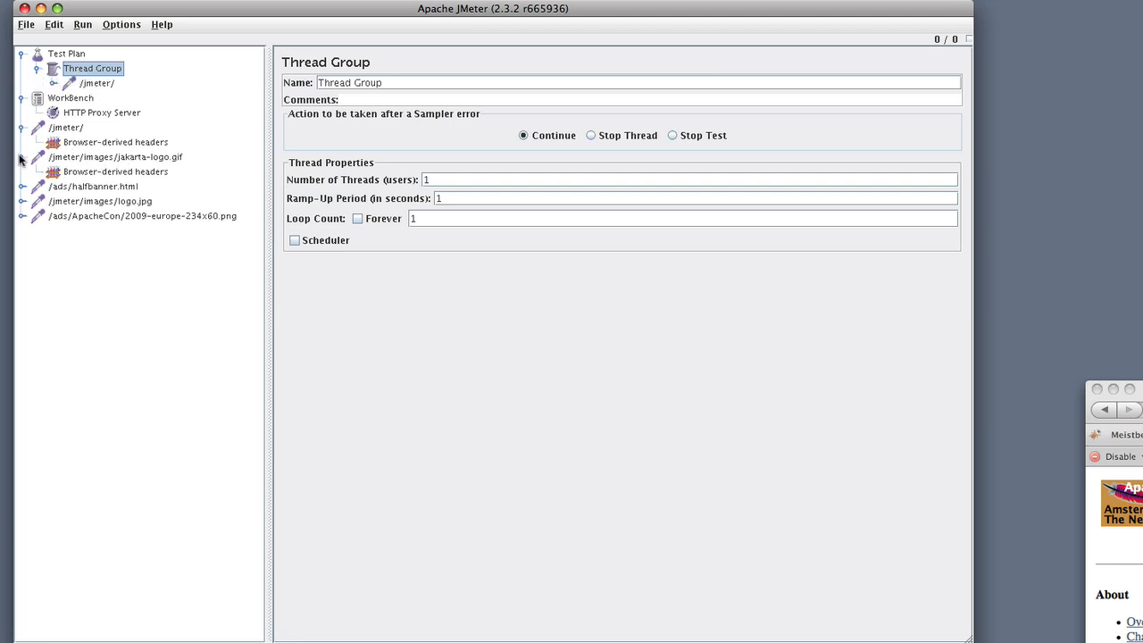
Copy the recorded /jmeter/images/jakarta-logo.gif request into the Thread Group.
right_click(75, 158)
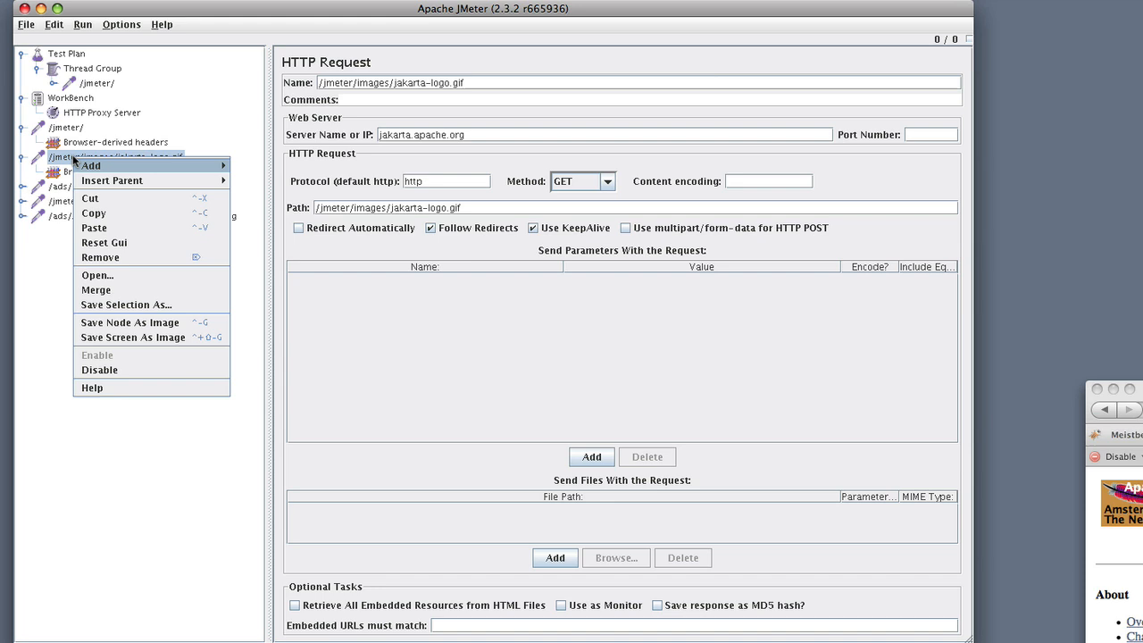
click(208, 140)
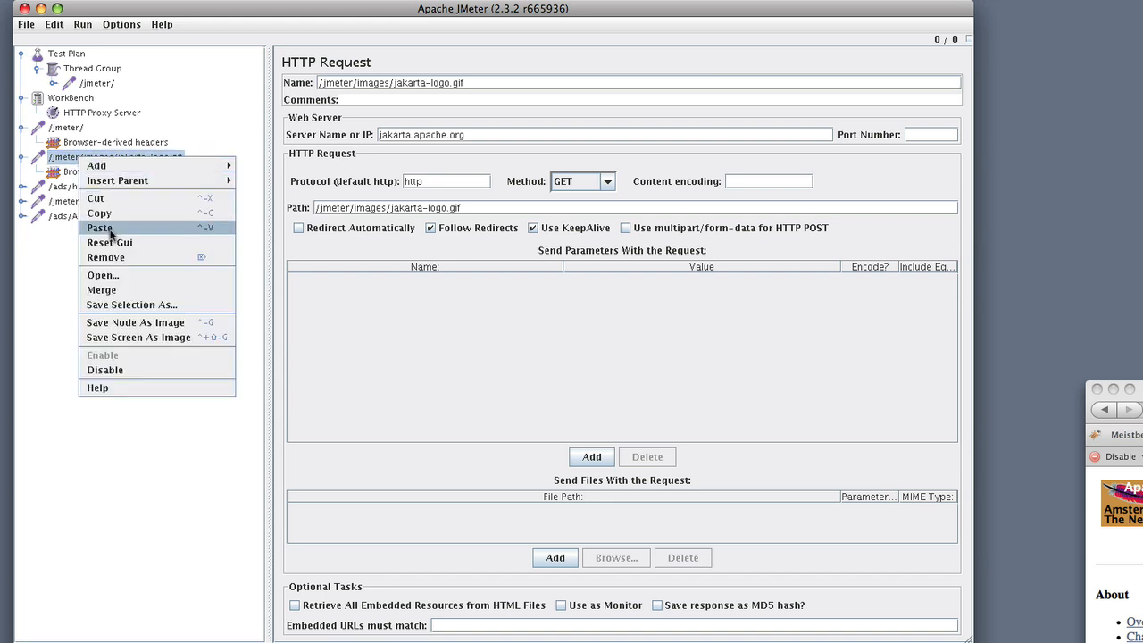
click(100, 212)
click(86, 71)
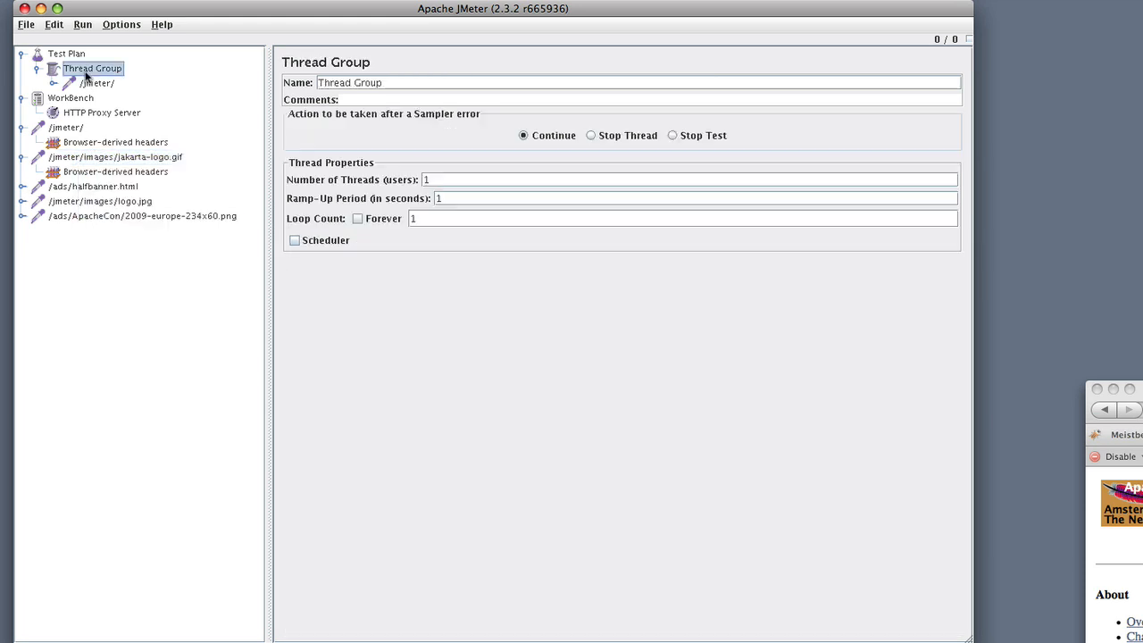
right_click(86, 71)
click(112, 126)
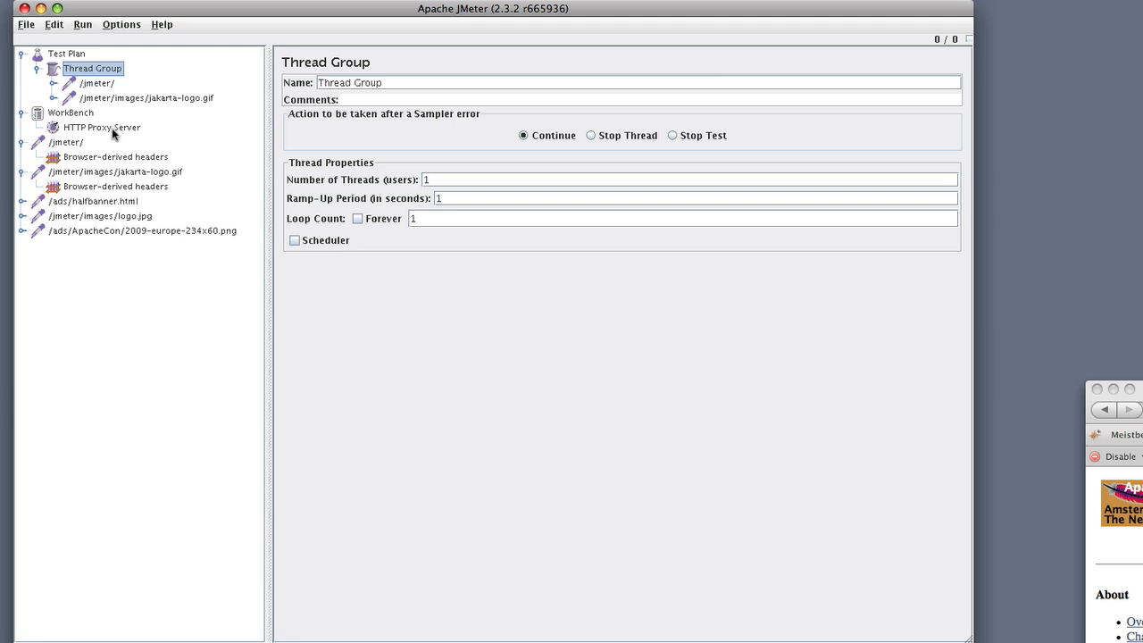
Delete all the original recorded requests listed below the WorkBench, from /jmeter/ to /ads/ApacheCon/2009-europe-234x60.png, and open the Thread Group's settings.
click(67, 144)
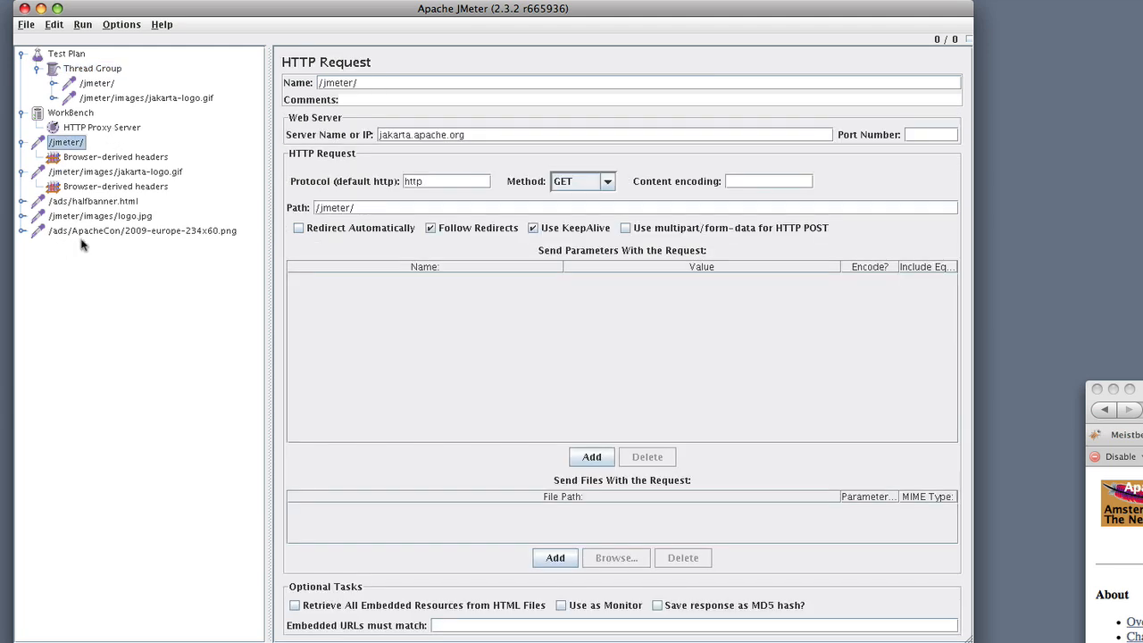
shift+click(86, 234)
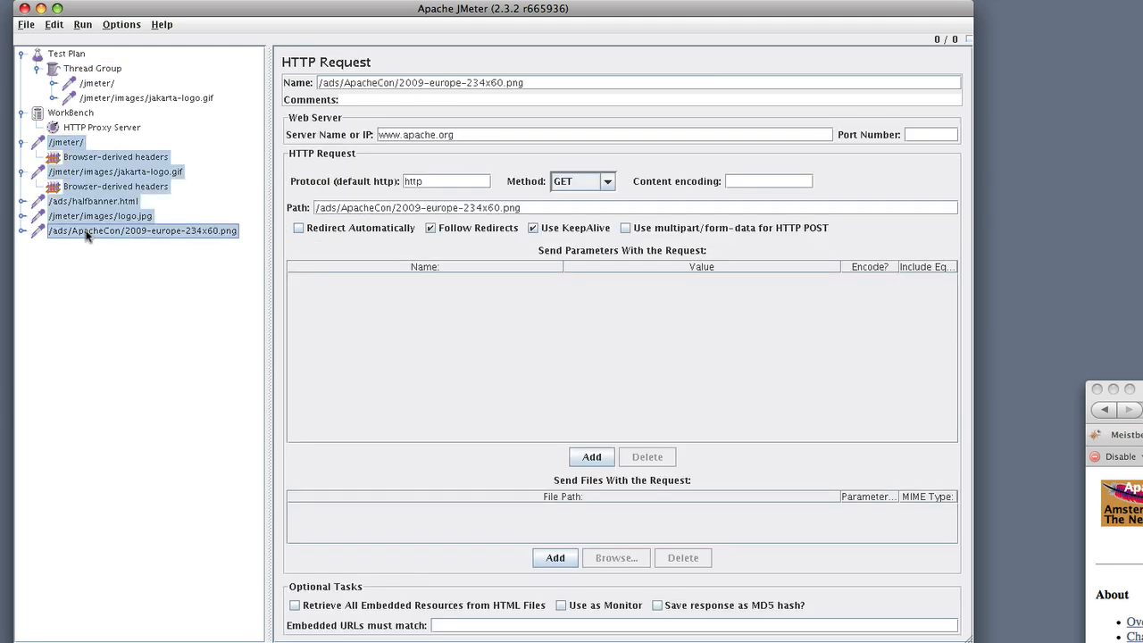
key(Delete)
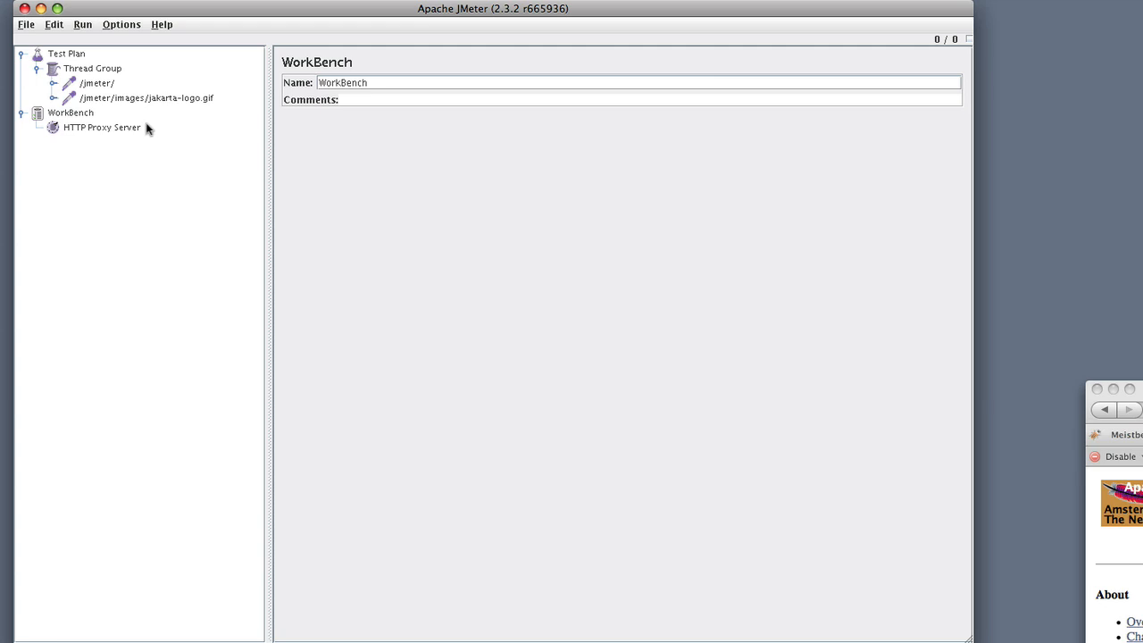
click(94, 69)
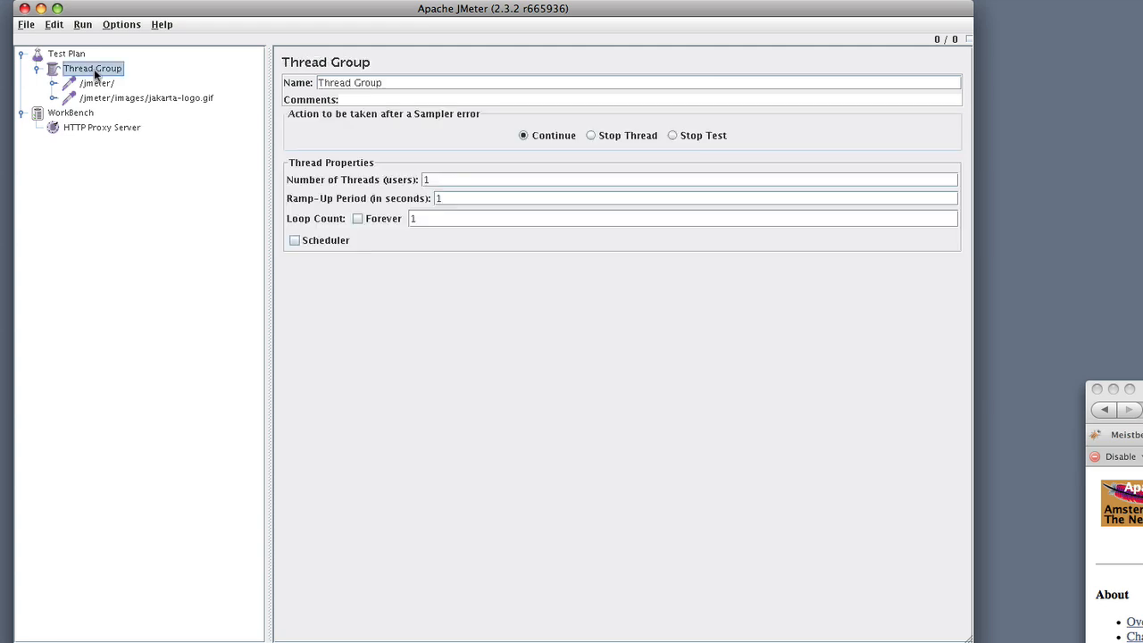
Expand both requests in the Thread Group, examine their Browser-derived headers, and return to the Thread Group's settings.
click(53, 83)
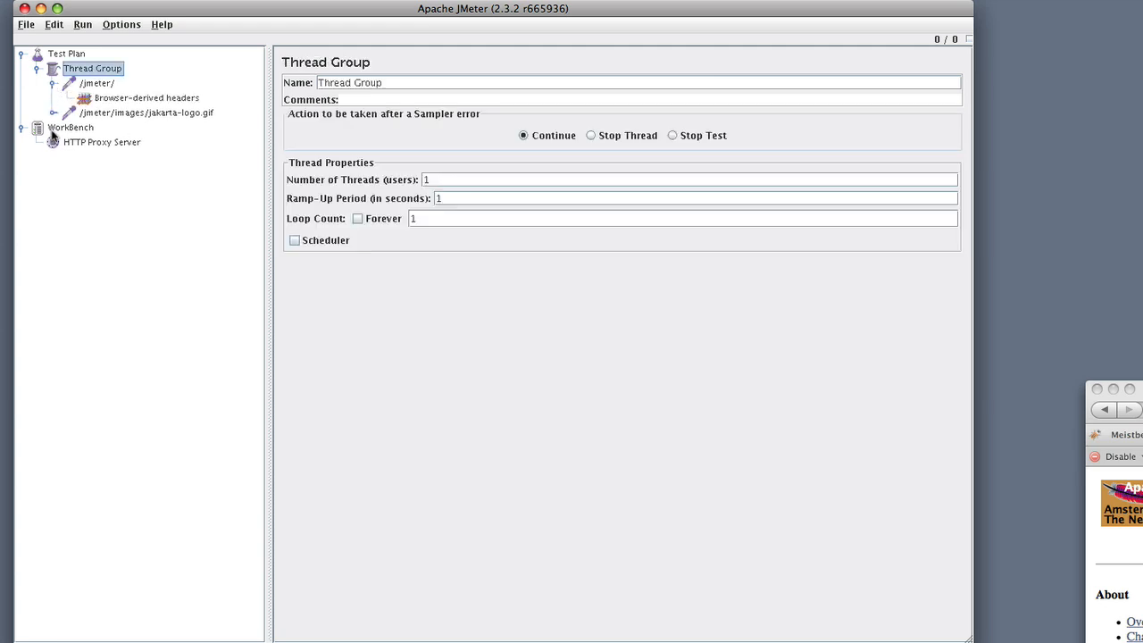
click(53, 113)
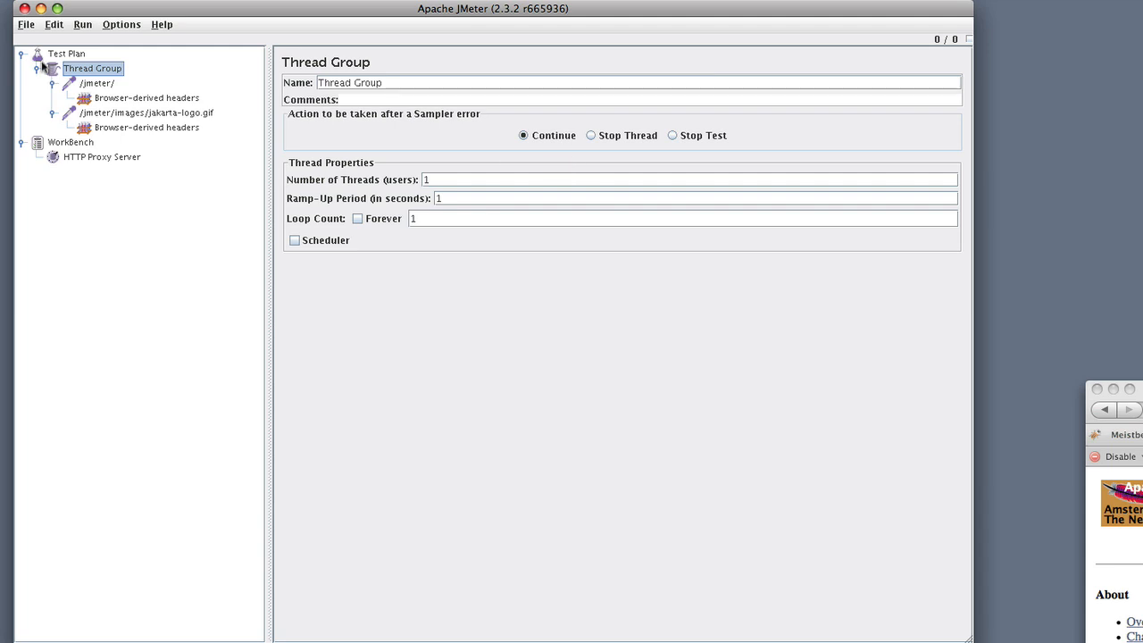
click(134, 98)
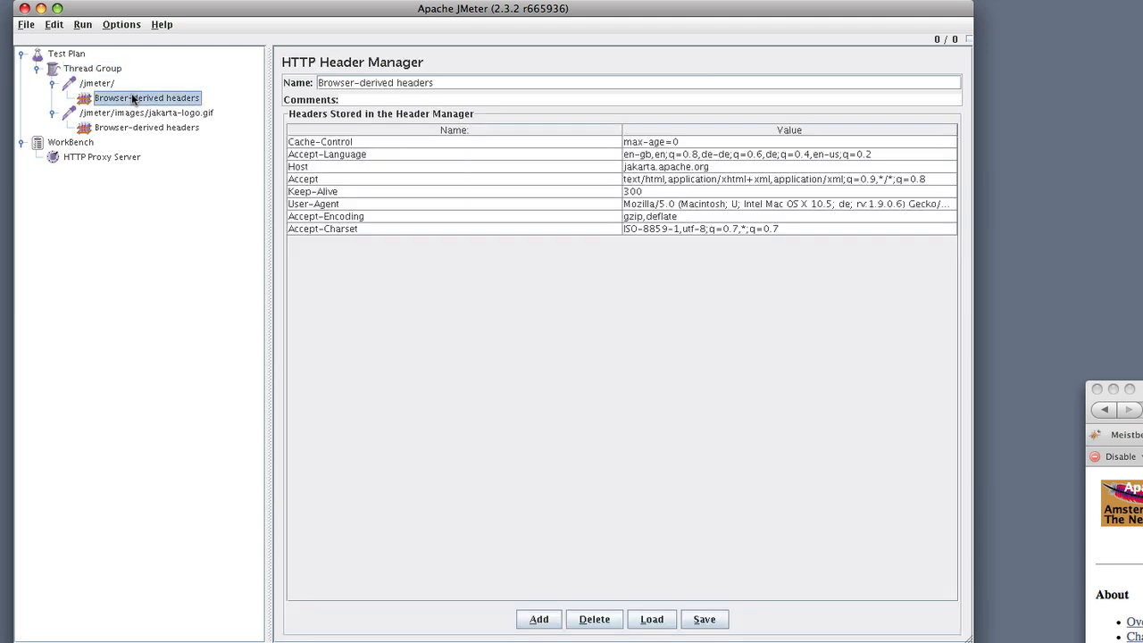
click(137, 128)
click(143, 98)
click(106, 70)
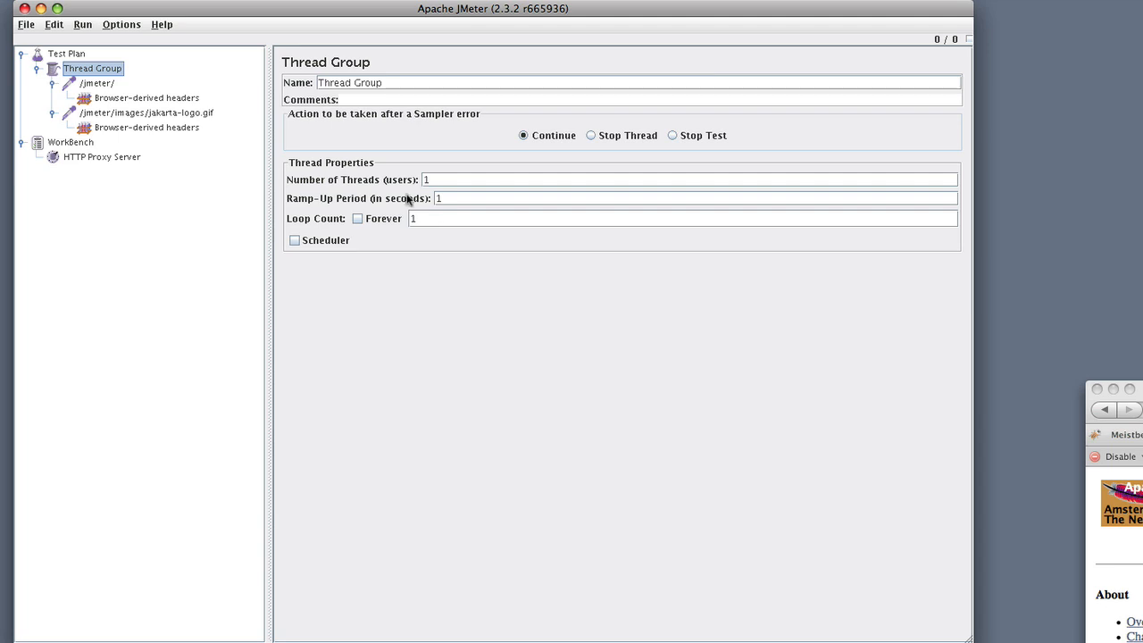
Start the test, saving the test plan first as tutorial1, and run it a second time.
click(84, 27)
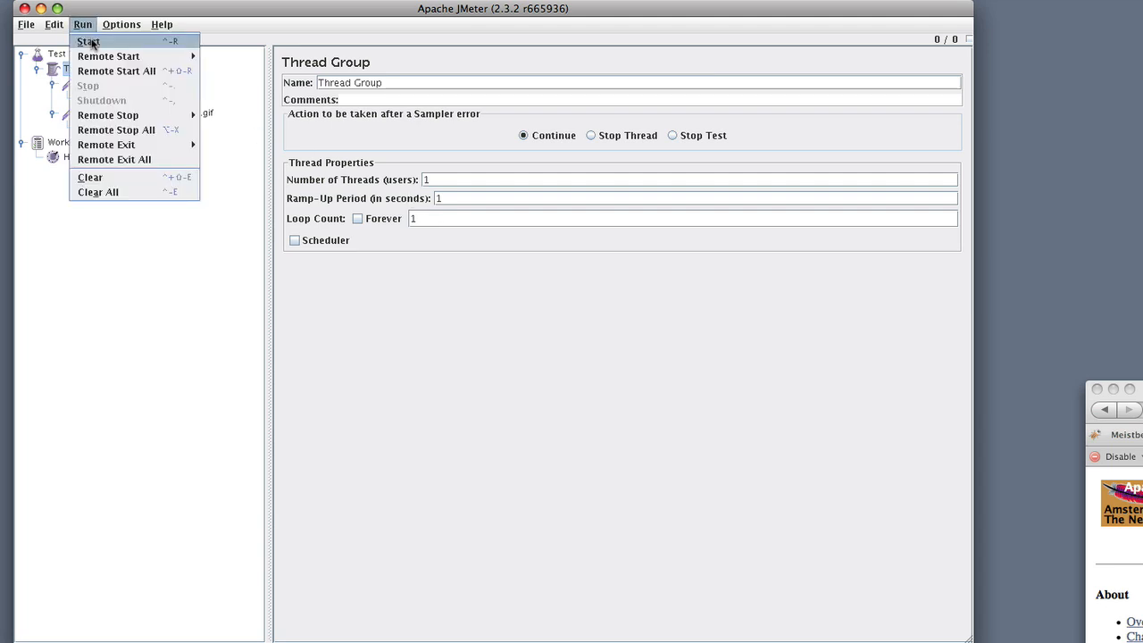
click(89, 41)
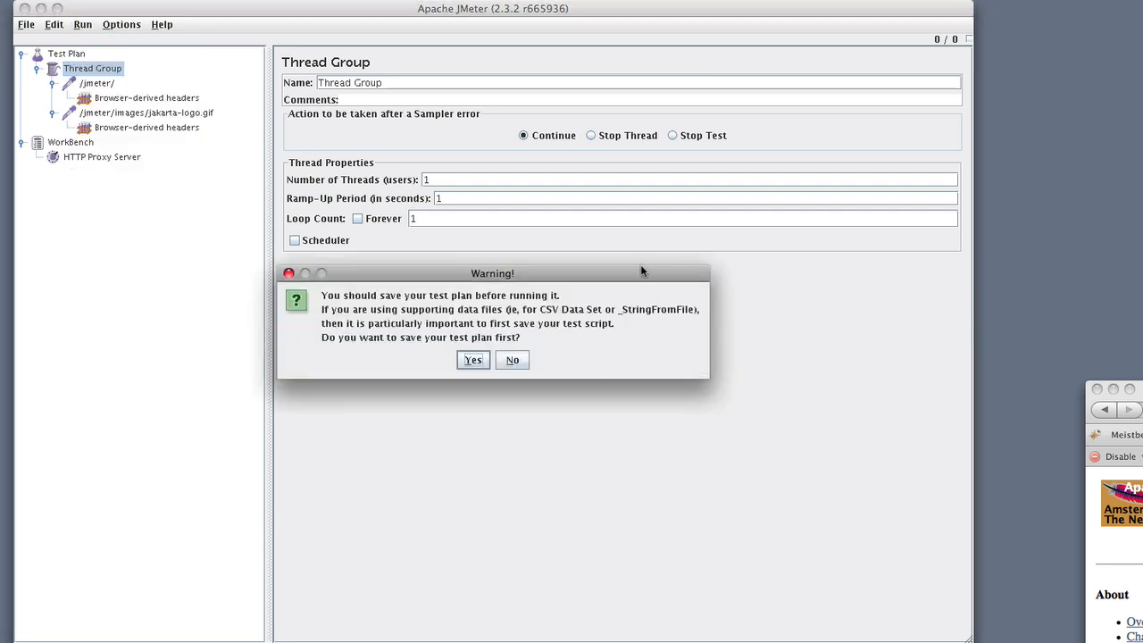
click(473, 360)
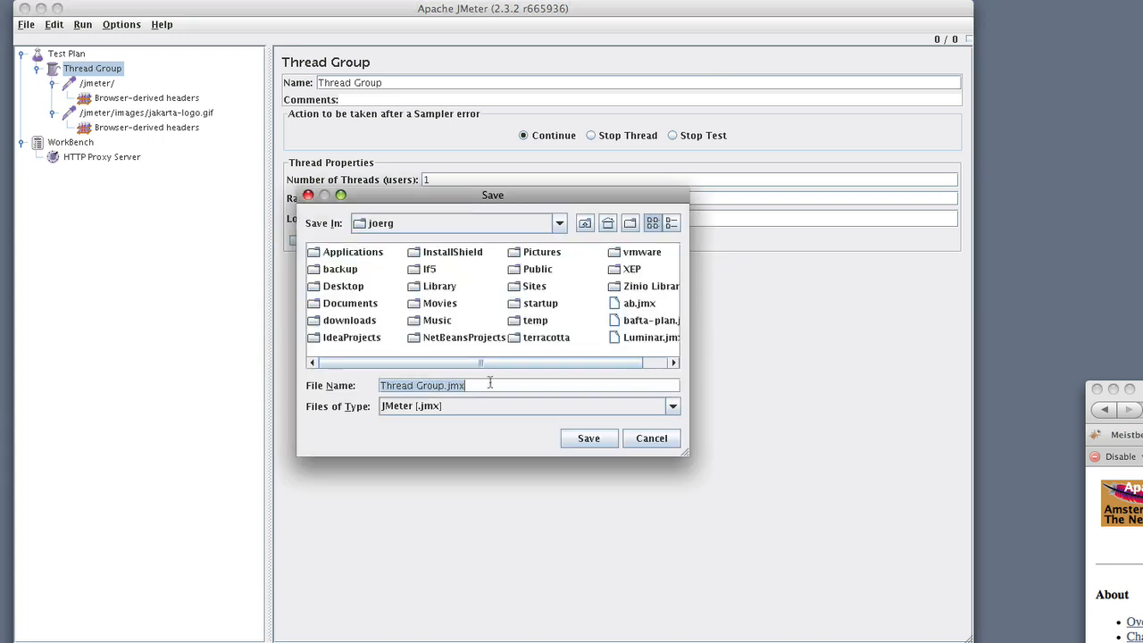
key(BackSpace)
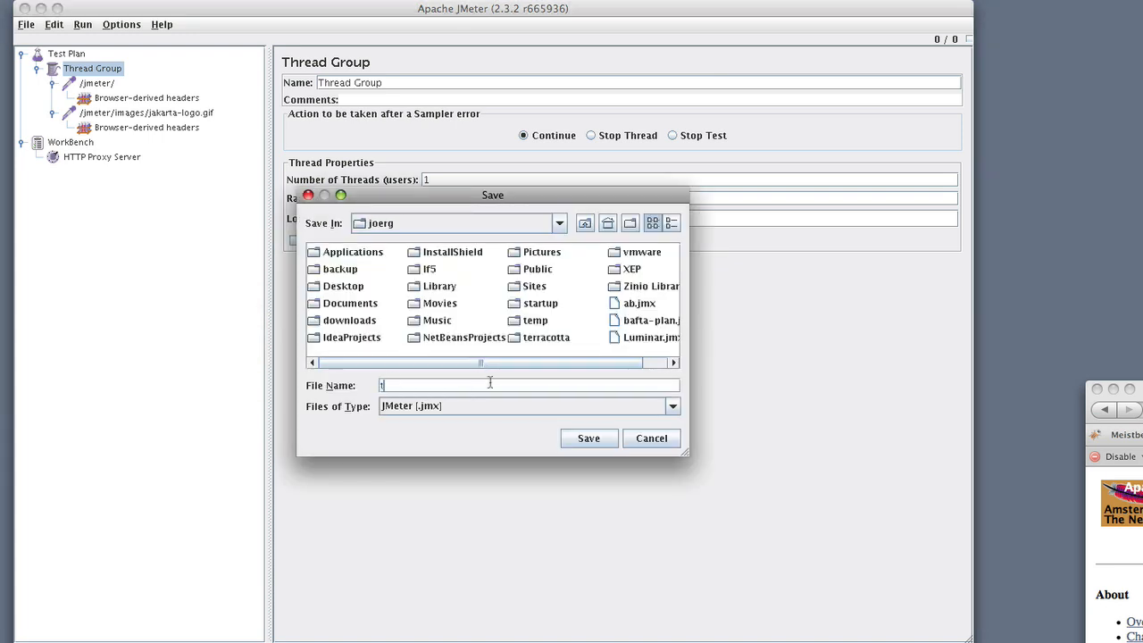
text(tutorial1)
click(589, 439)
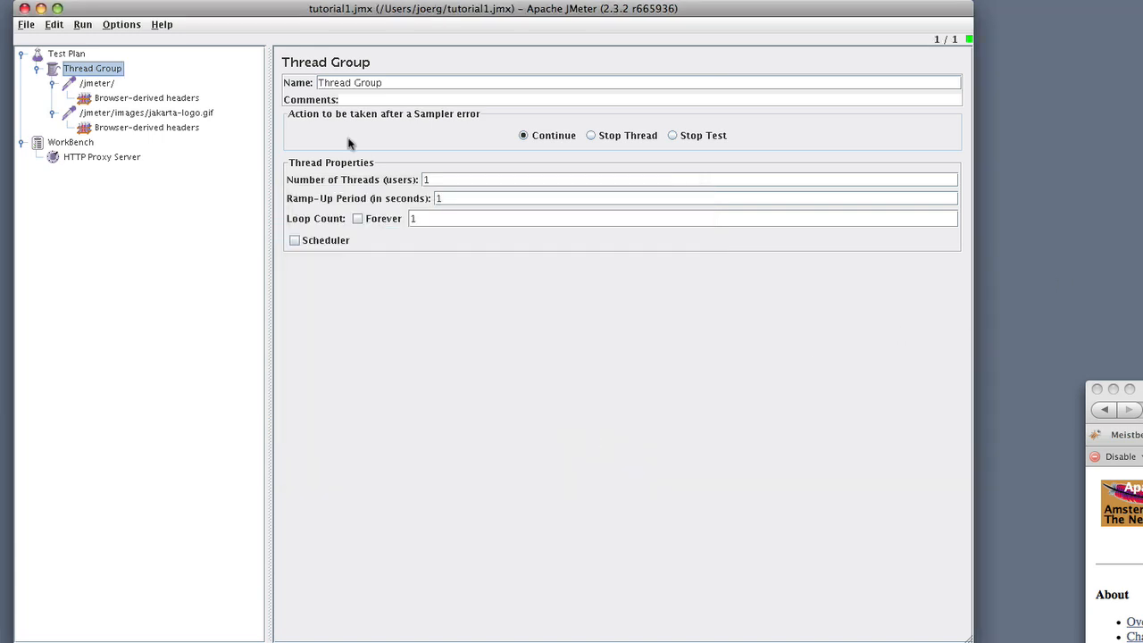
click(82, 25)
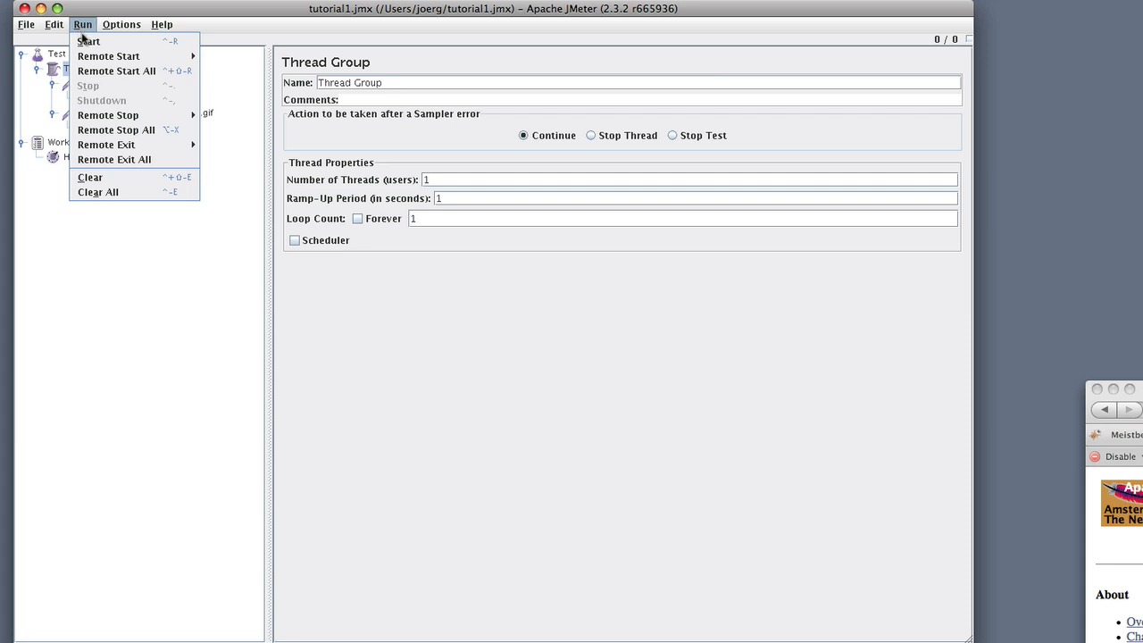
click(85, 42)
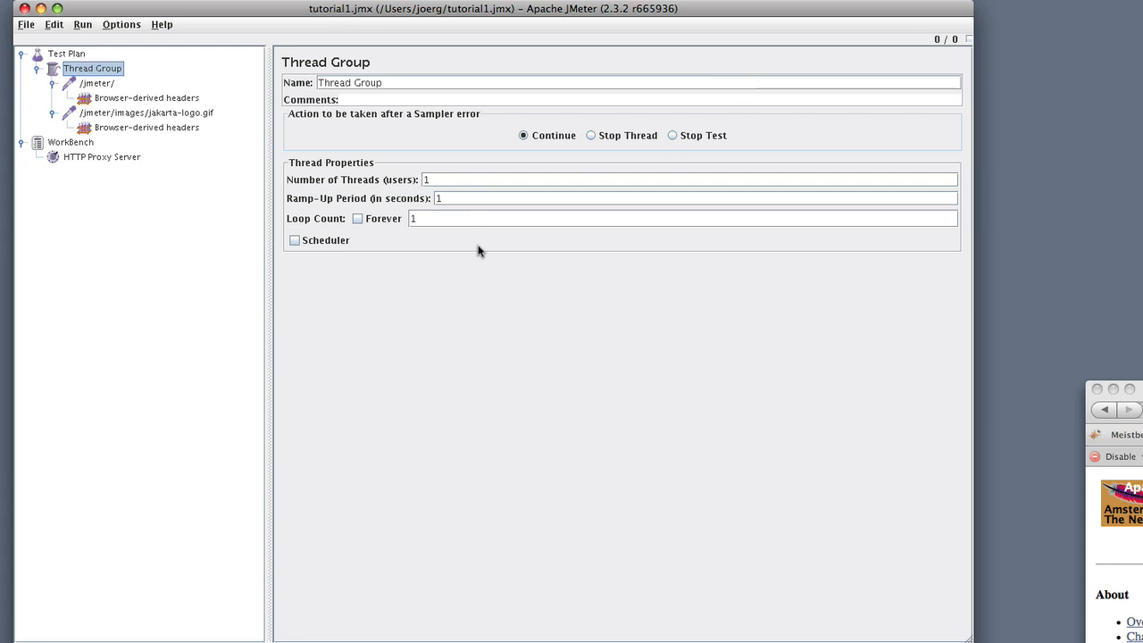
Add a Summary Report listener to the Test Plan and run the test with it.
click(73, 55)
right_click(75, 57)
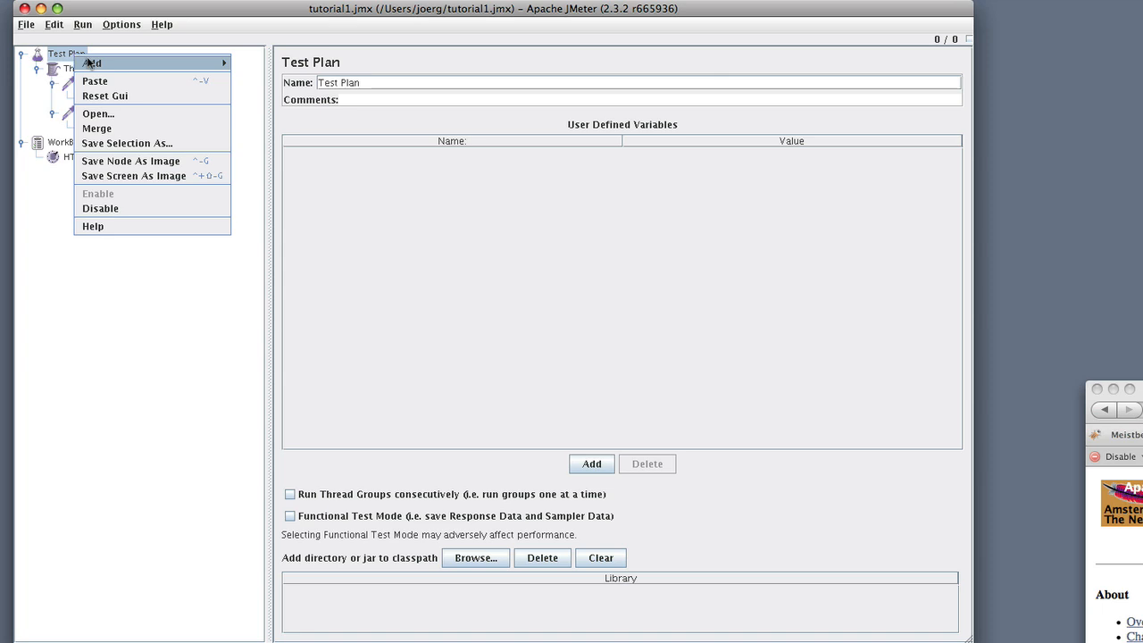
mouse_move(201, 61)
mouse_move(269, 157)
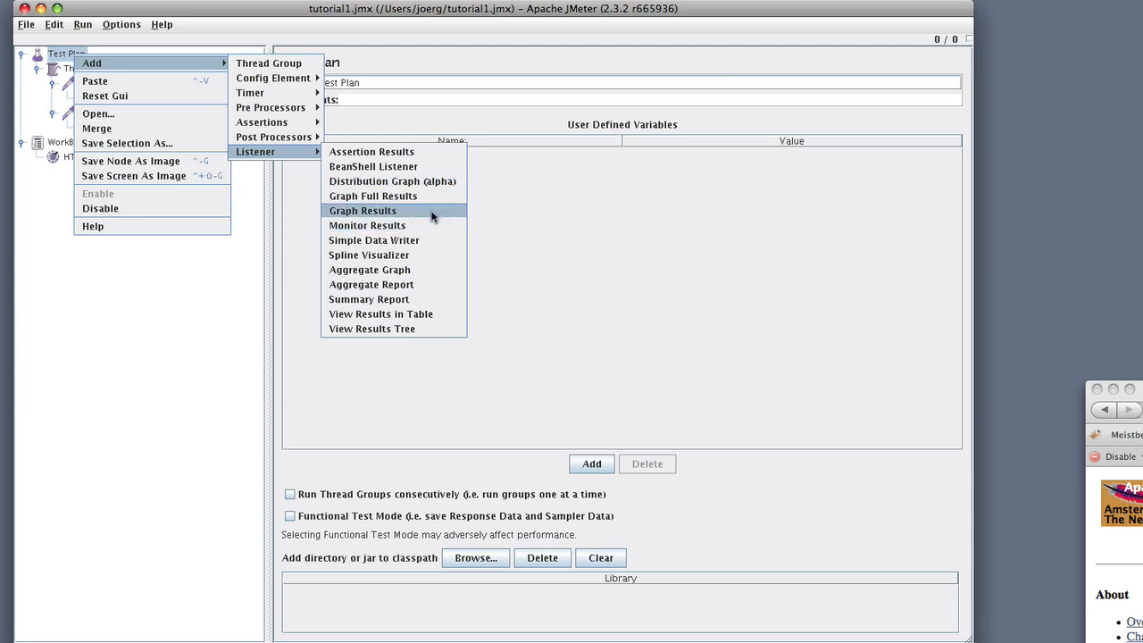
click(433, 300)
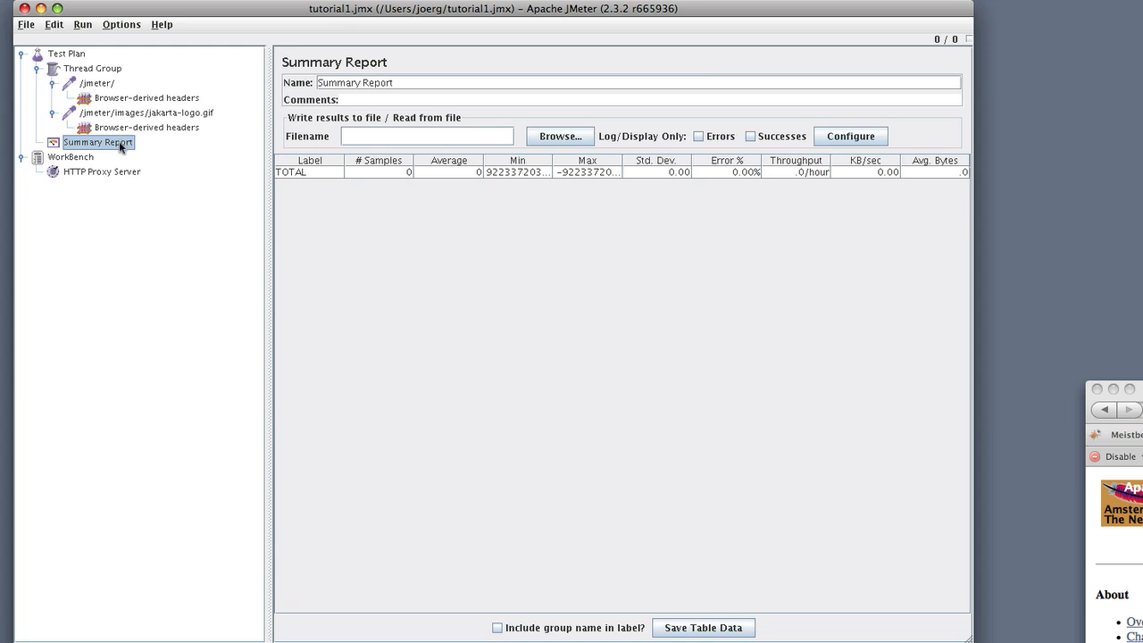
click(82, 25)
click(93, 41)
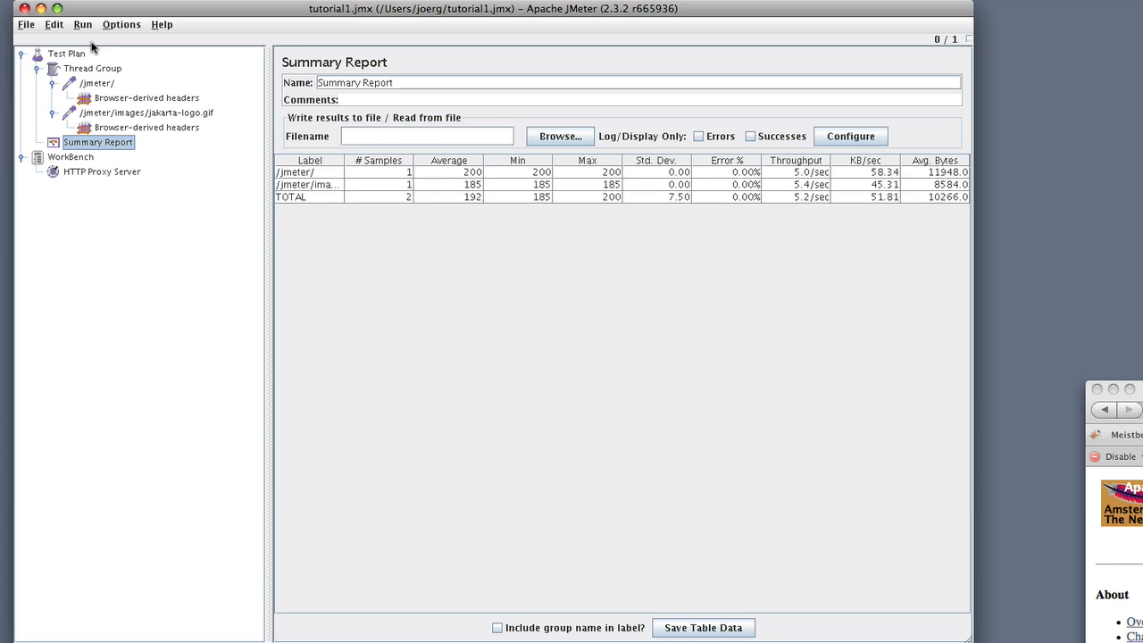